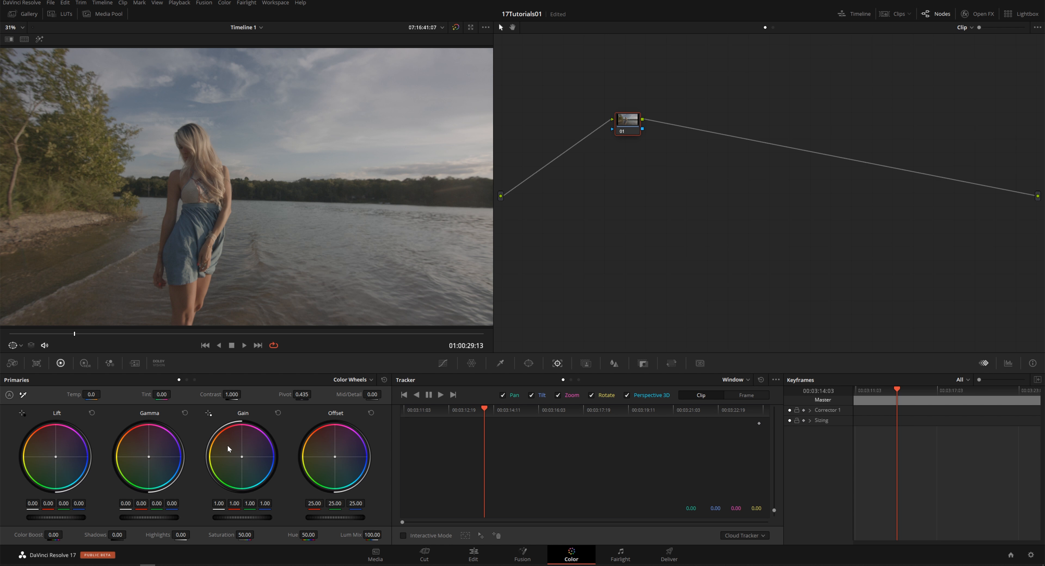
Step: In the HDR grade, set the Black zone's max range to -4.62 and Dark's to -2.10, and shift Dark's color balance to about X 0.04, Y 0.05
left_click(82, 365)
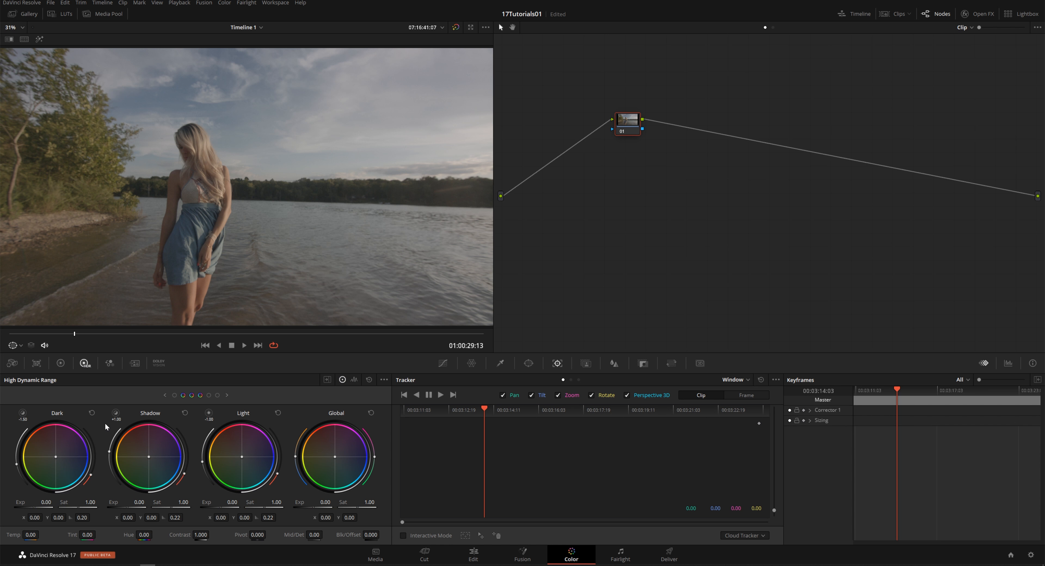
left_click(328, 380)
left_click_drag(567, 403, 557, 404)
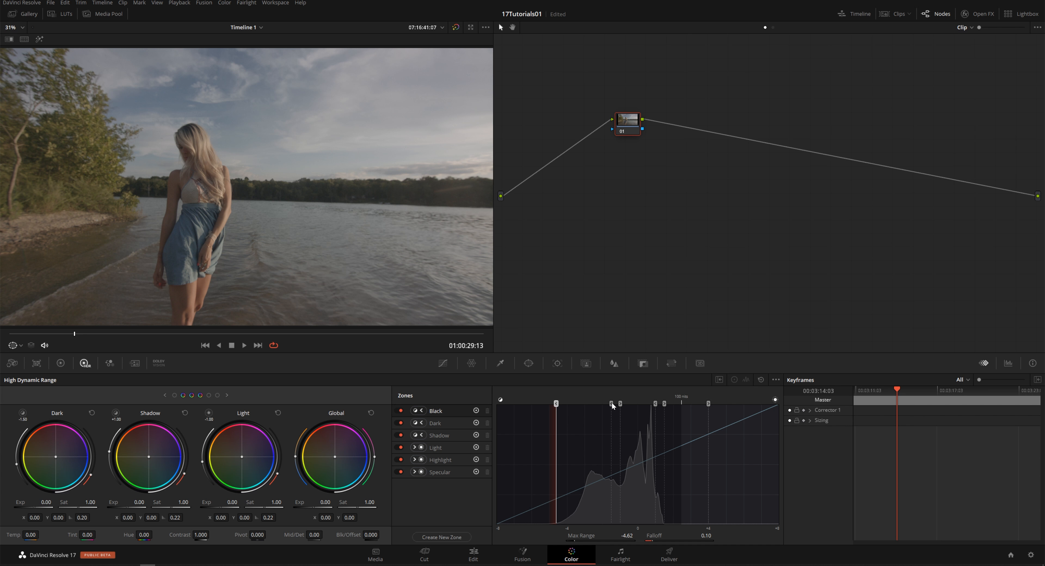
left_click_drag(613, 404, 608, 404)
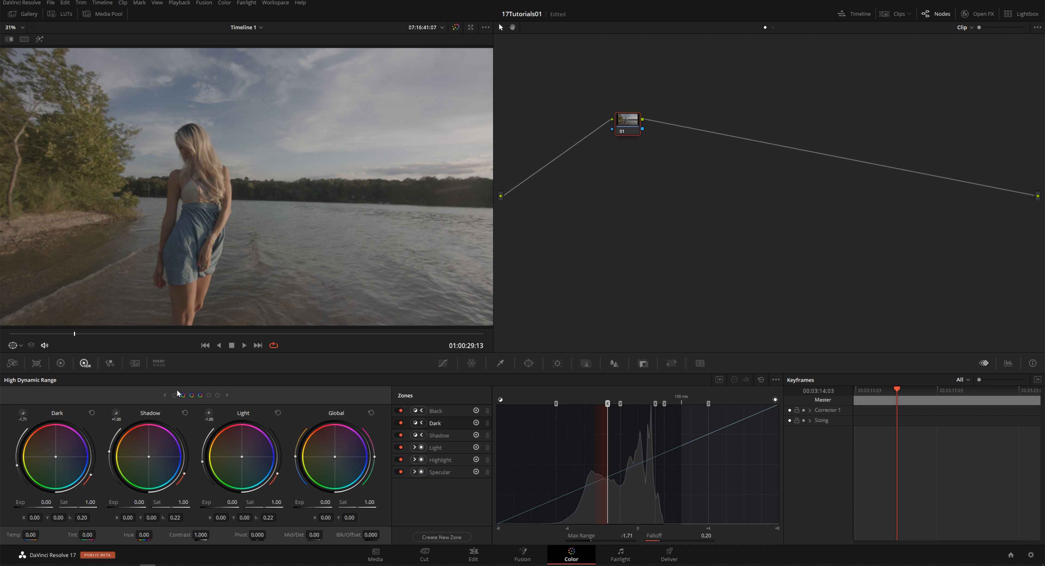
double_click(608, 404)
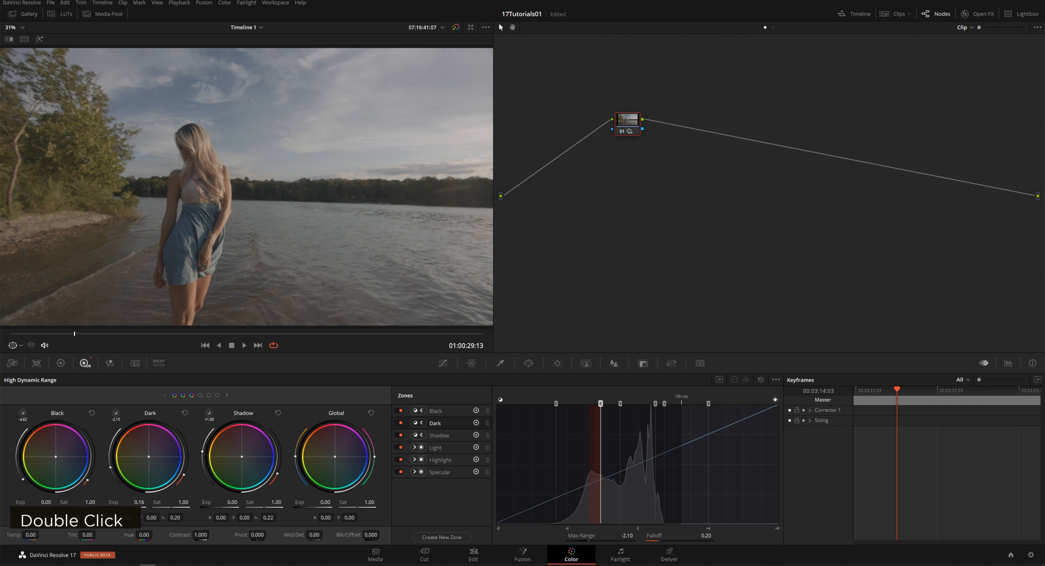
left_click_drag(151, 454, 164, 453)
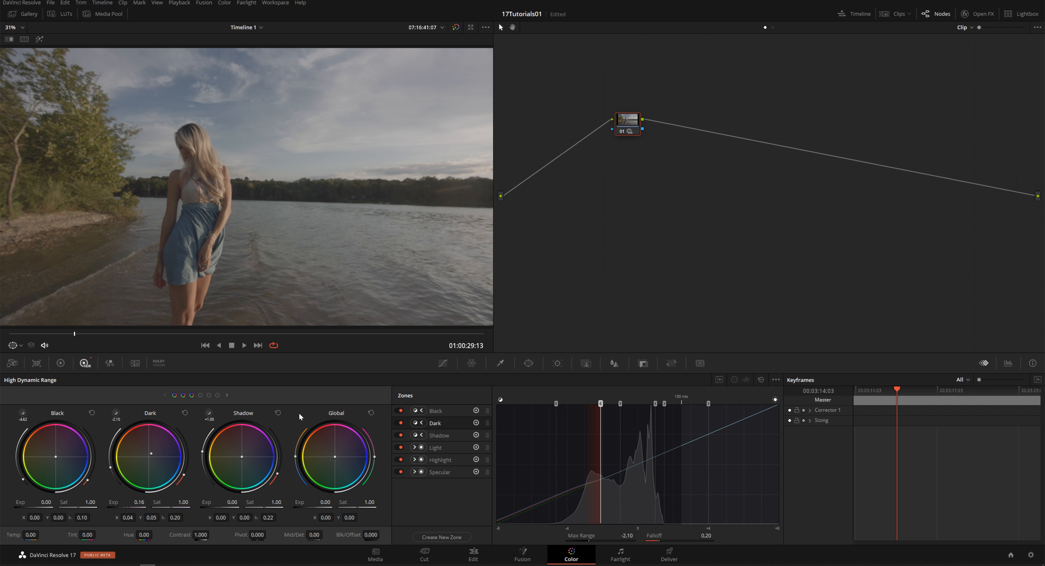
Step: Bring up the Color Warper and set its hue and saturation grid resolution to 8
left_click(471, 363)
left_click(477, 364)
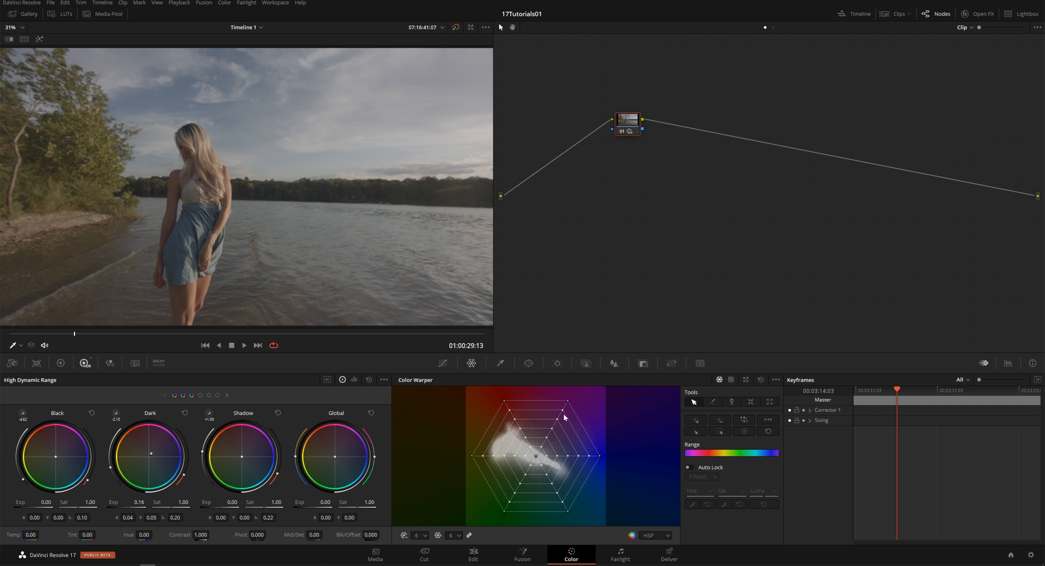
left_click(420, 536)
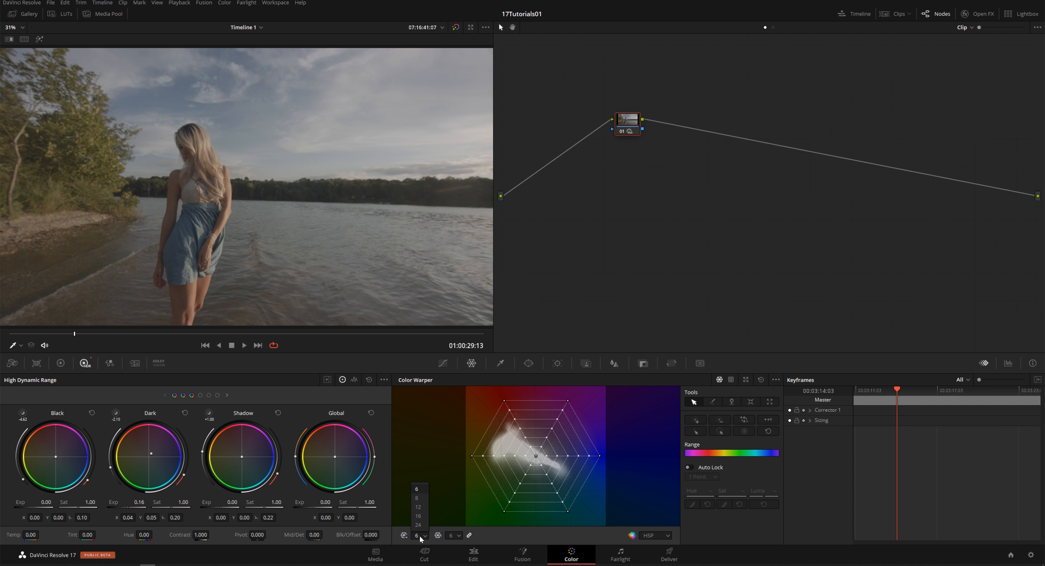
left_click(419, 517)
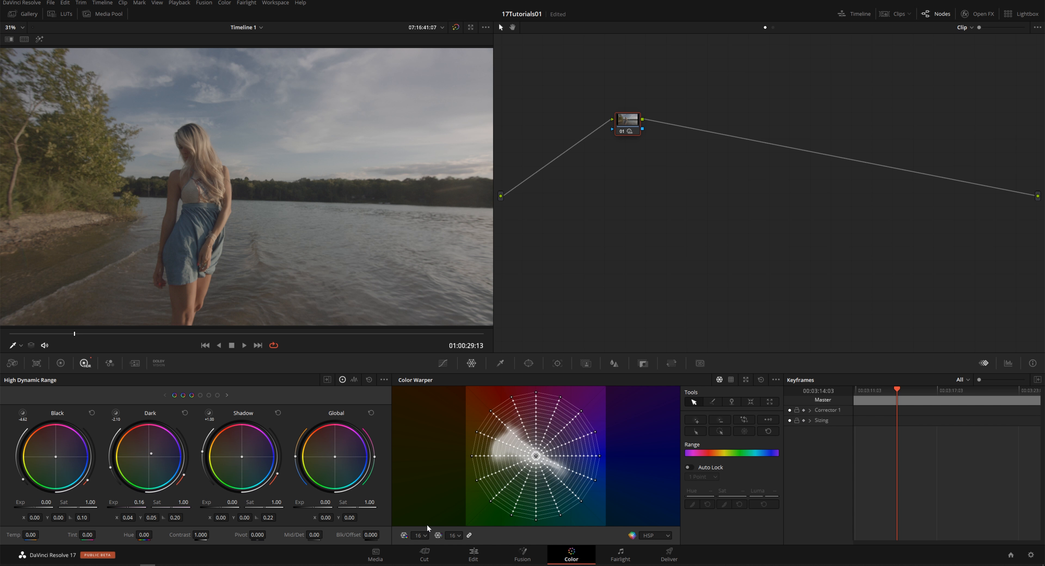
left_click(424, 535)
left_click(423, 500)
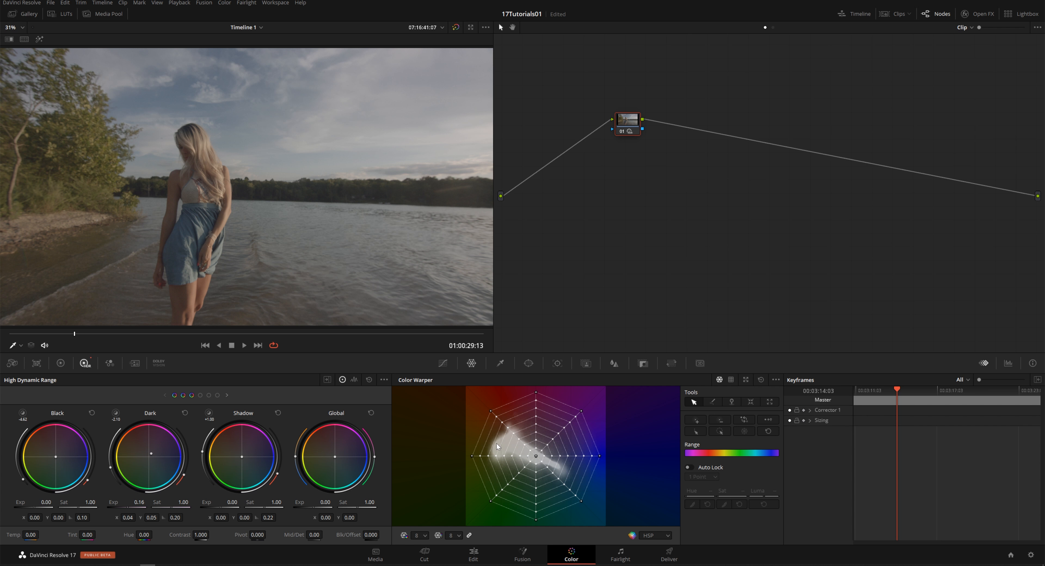
Step: Warp the grid by pulling its outer leftmost point slightly inward and moving the outer red point at the top leftward, about Hue 0.01, Sat 1.18
left_click(473, 456)
mouse_move(475, 455)
left_mouse_down()
mouse_move(492, 429)
mouse_move(494, 504)
mouse_move(488, 466)
mouse_move(536, 463)
mouse_move(482, 455)
left_mouse_up()
left_click_drag(536, 392, 506, 399)
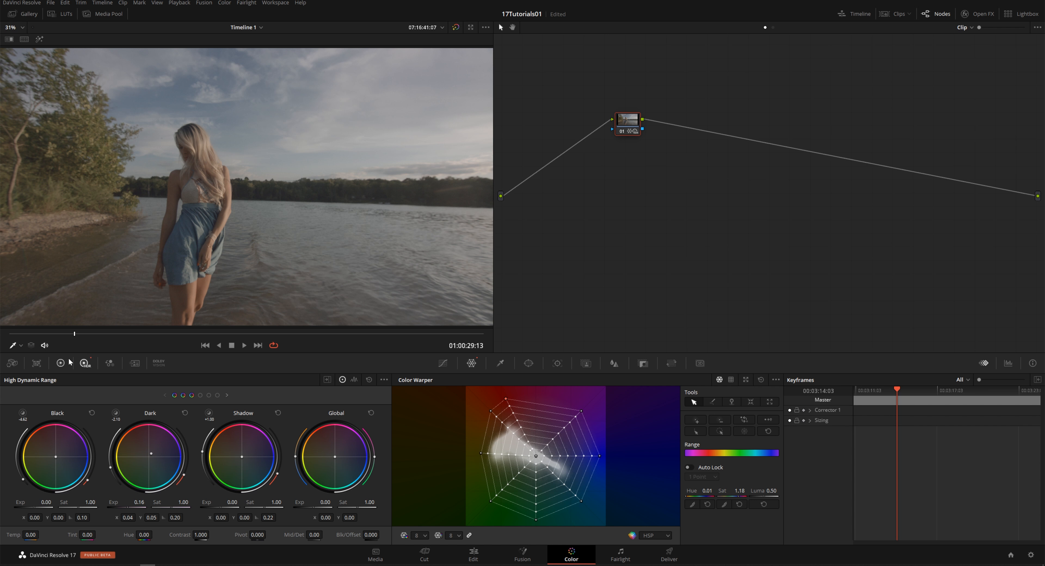
Step: Set the Saturation in the primary color wheels to 60
left_click(60, 363)
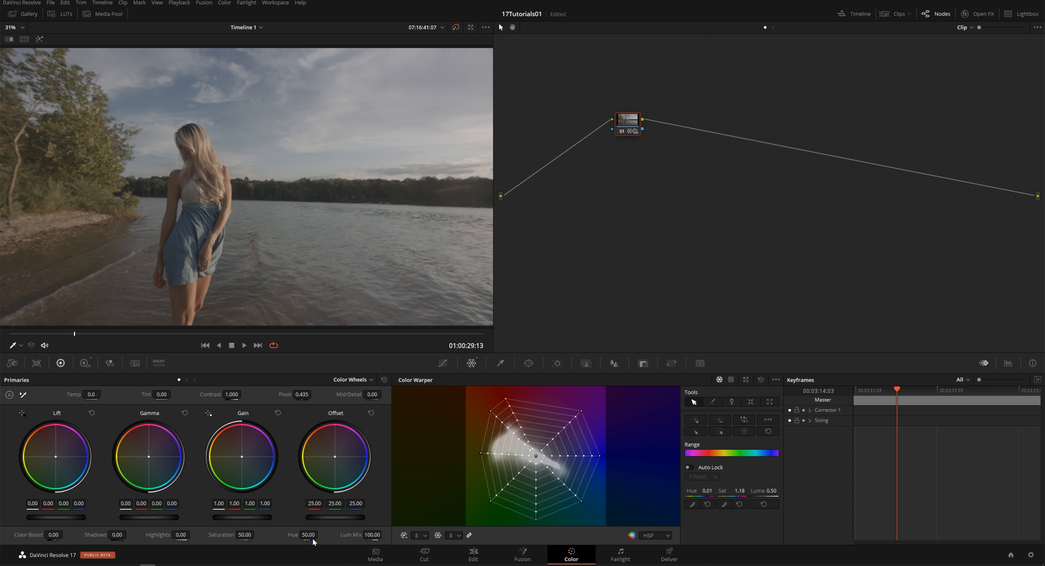
mouse_move(244, 535)
left_mouse_down()
mouse_move(297, 534)
mouse_move(248, 533)
left_mouse_up()
double_click(245, 535)
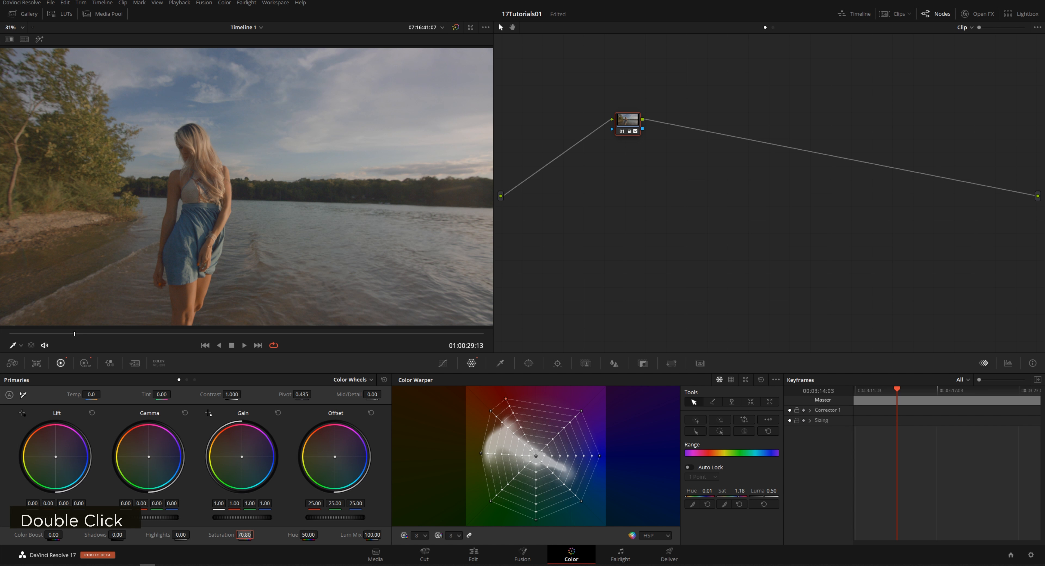
type("60")
key("Return")
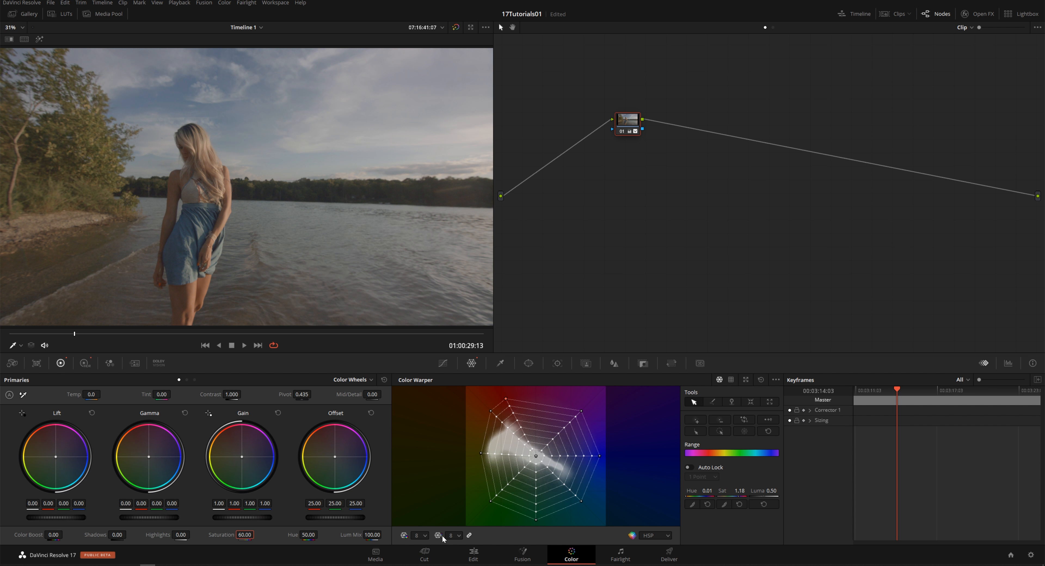
Step: Create a Magic Mask of the woman with a Person stroke on her shoulder, check its overlay, and track the mask forward
left_click(529, 364)
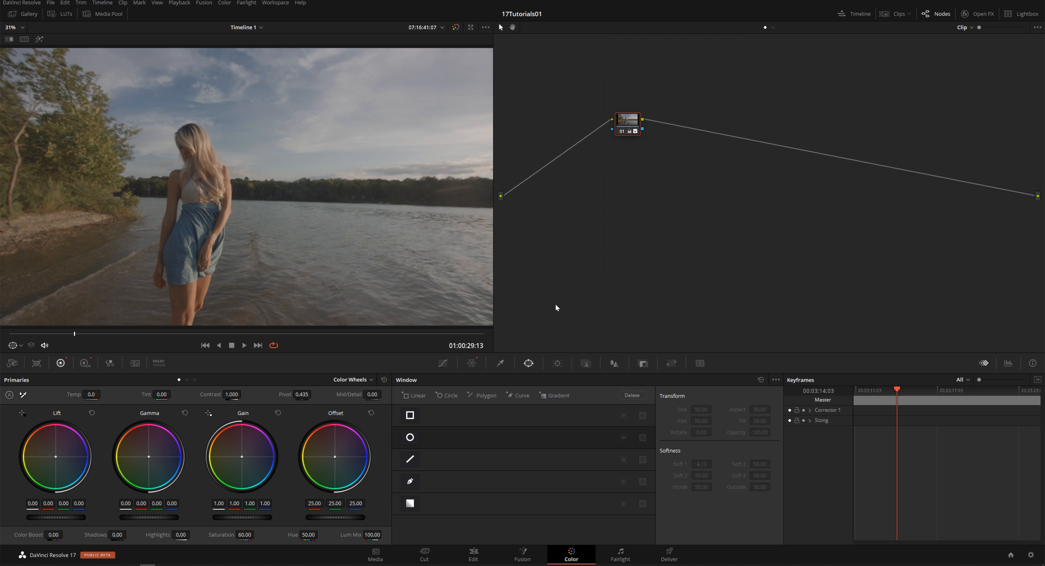
left_click(586, 363)
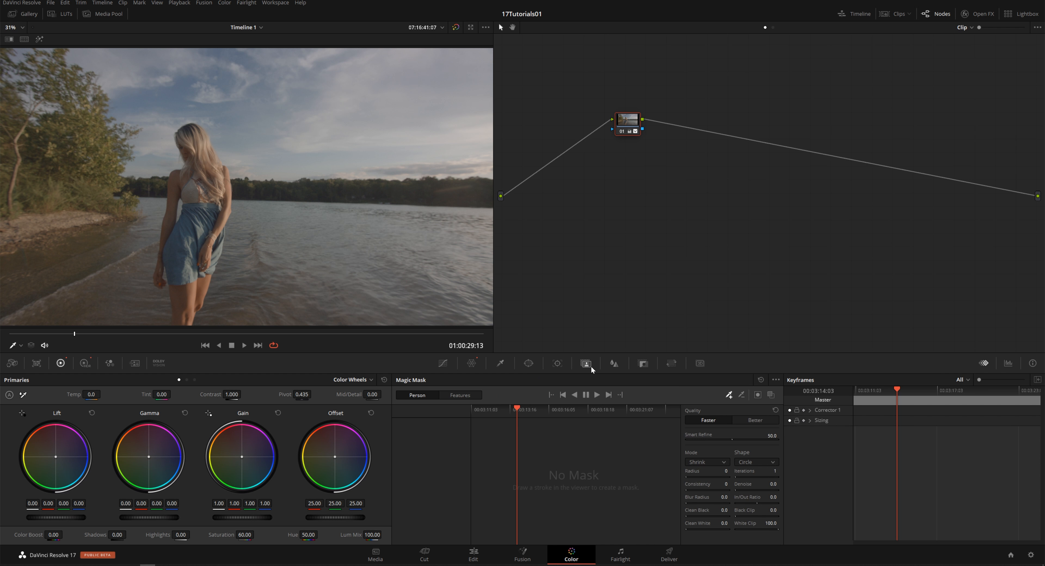
left_click_drag(196, 170, 189, 177)
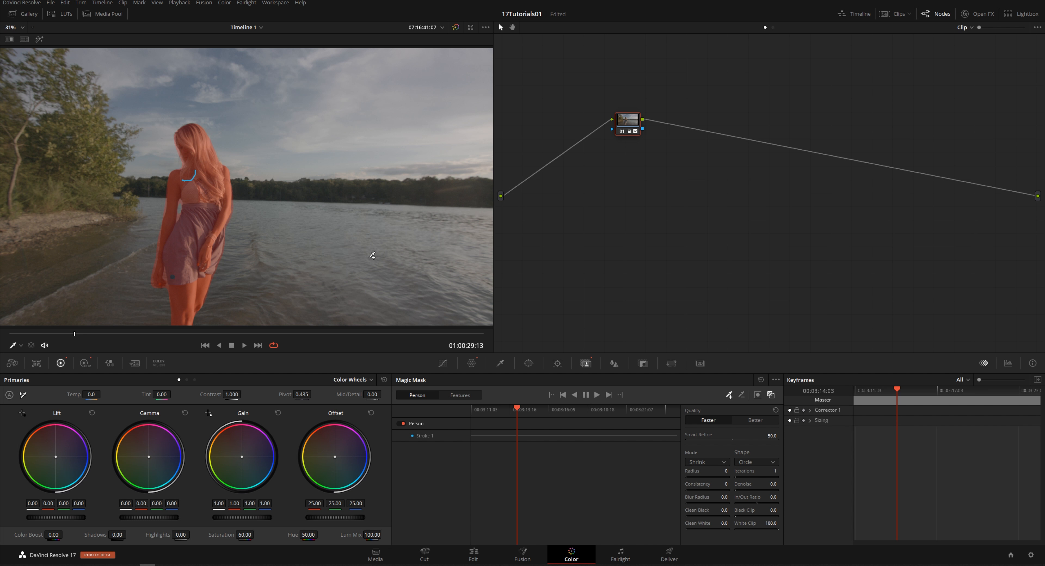
left_click(771, 394)
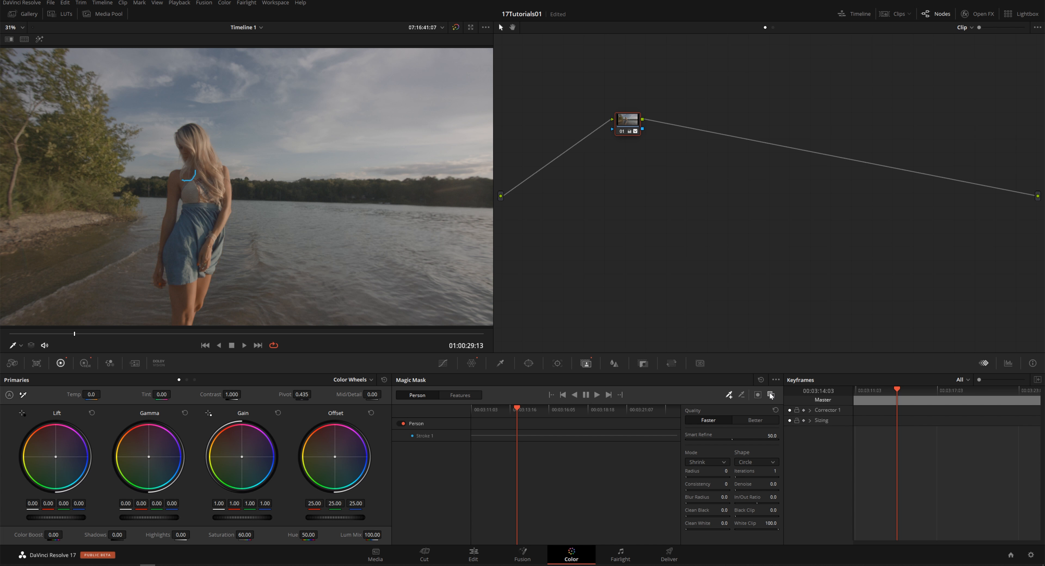
left_click(771, 393)
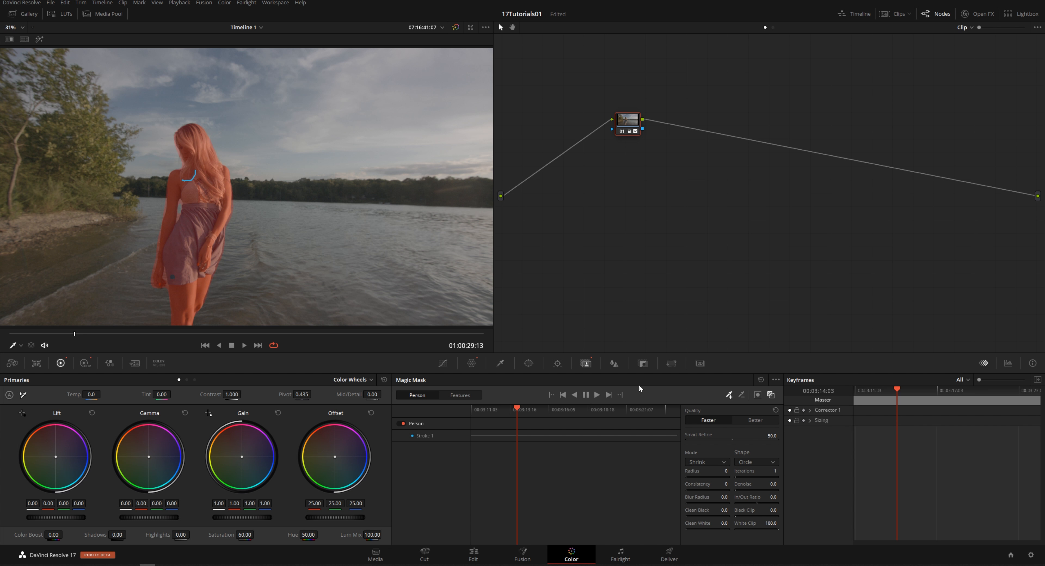
left_click(597, 395)
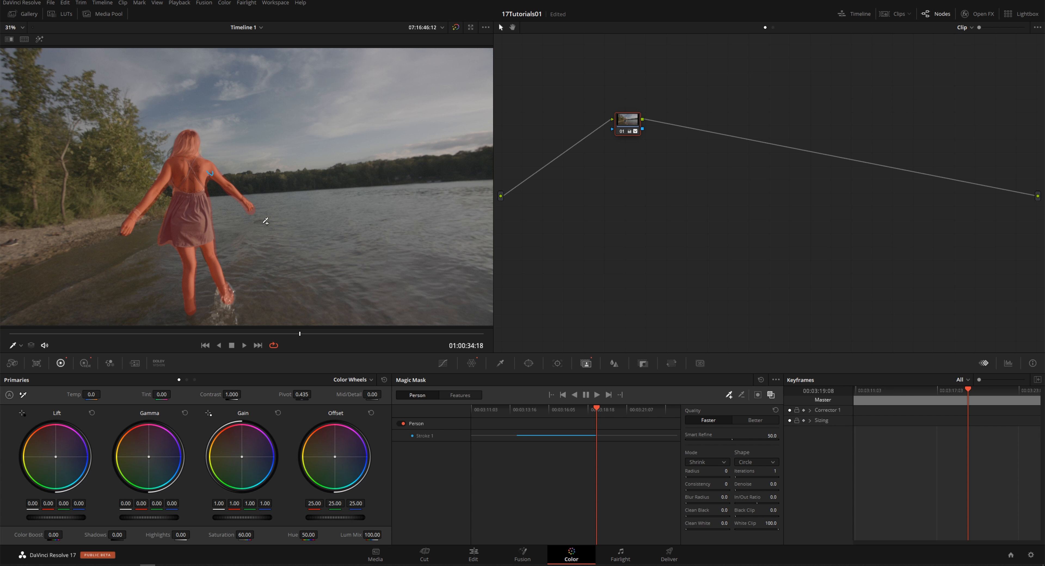
Step: Reset all grades and nodes on the clip and move the playhead back to 01:00:30:19
right_click(621, 161)
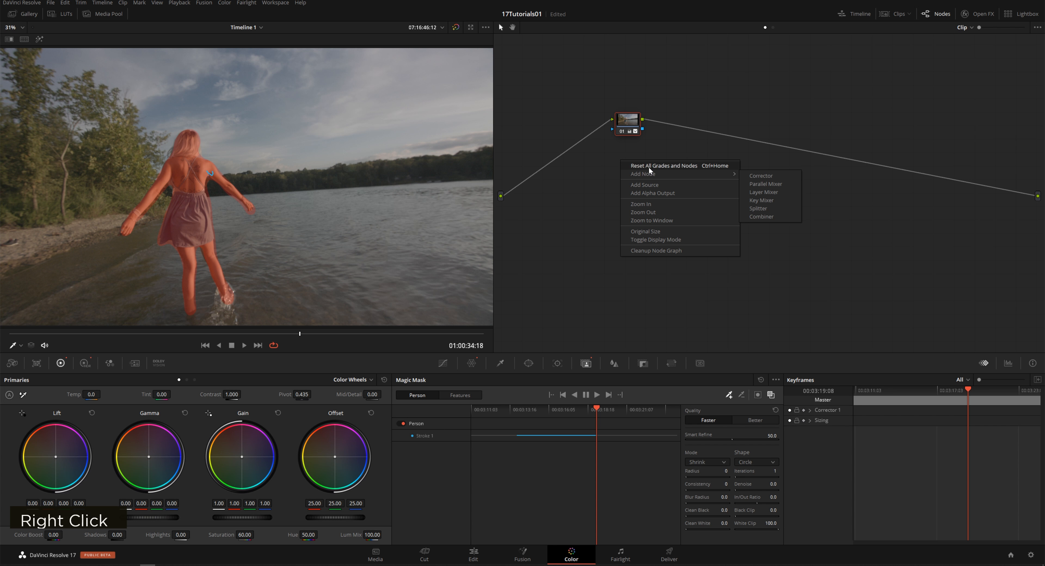
left_click(651, 165)
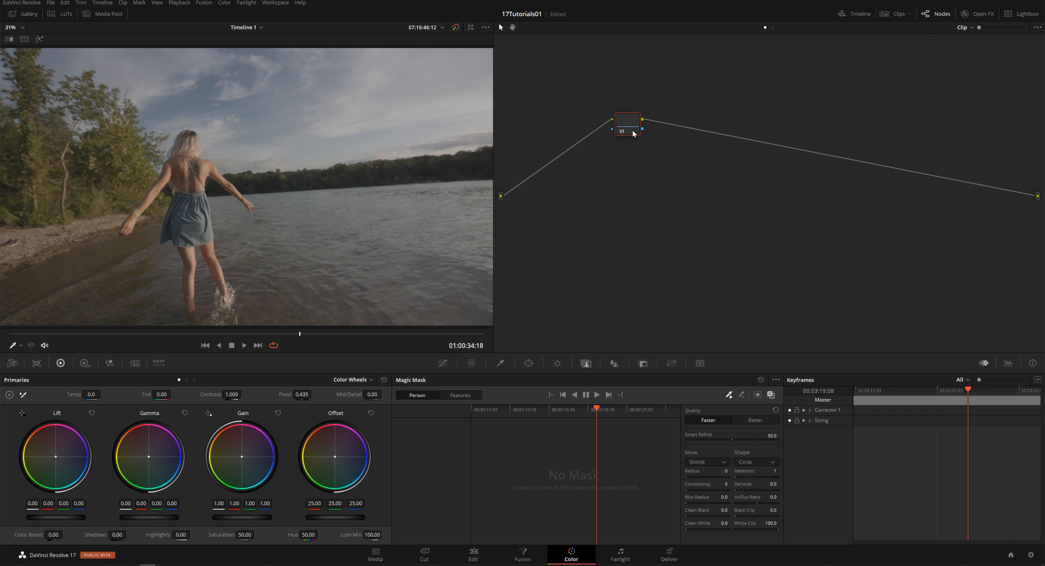
left_click_drag(365, 333, 127, 328)
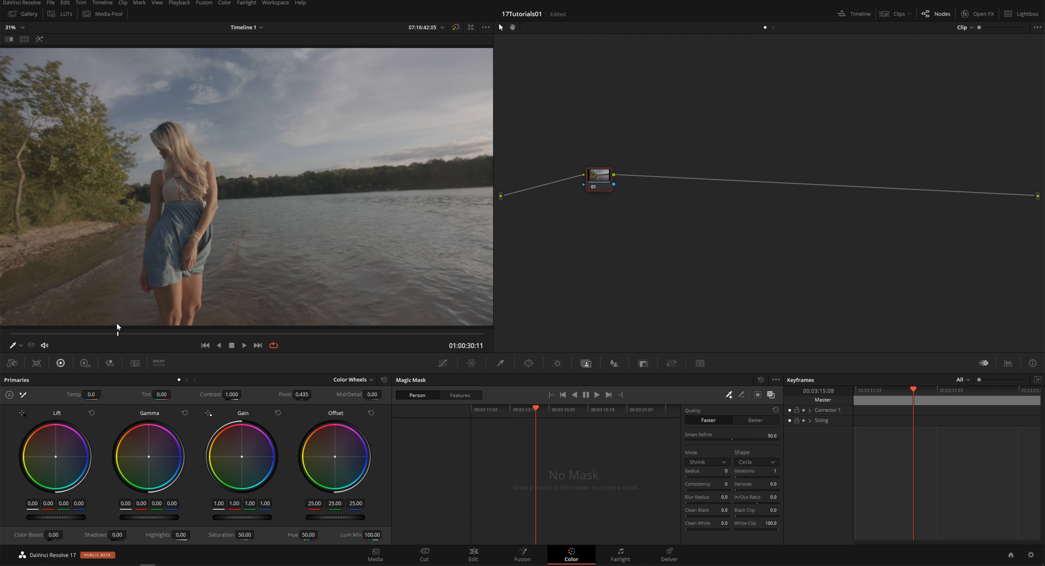
Step: Find the False Color effect by searching the Open FX library for "false" and apply it to node 01
left_click(981, 16)
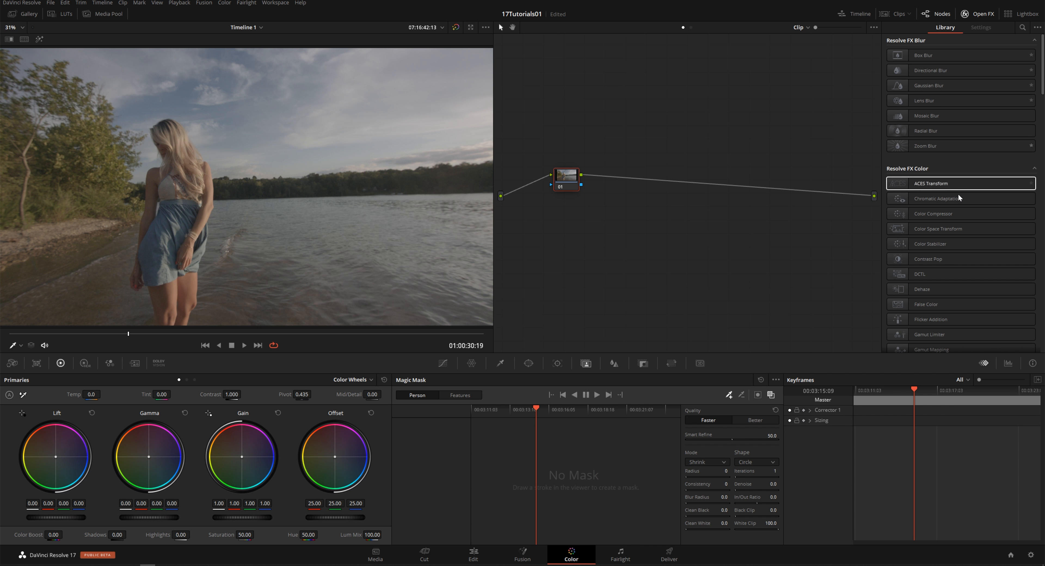
left_click(1022, 27)
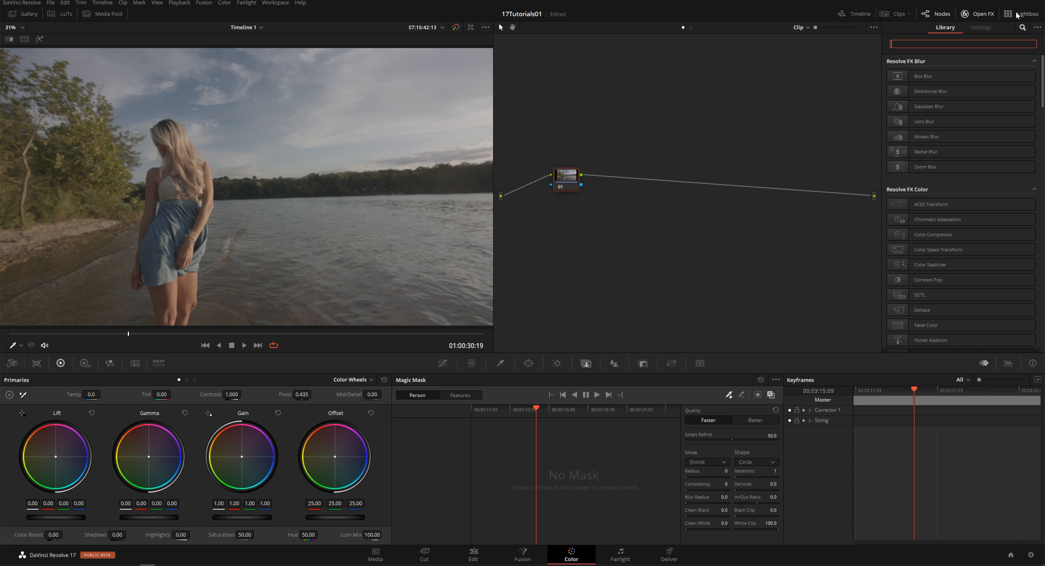
type("false")
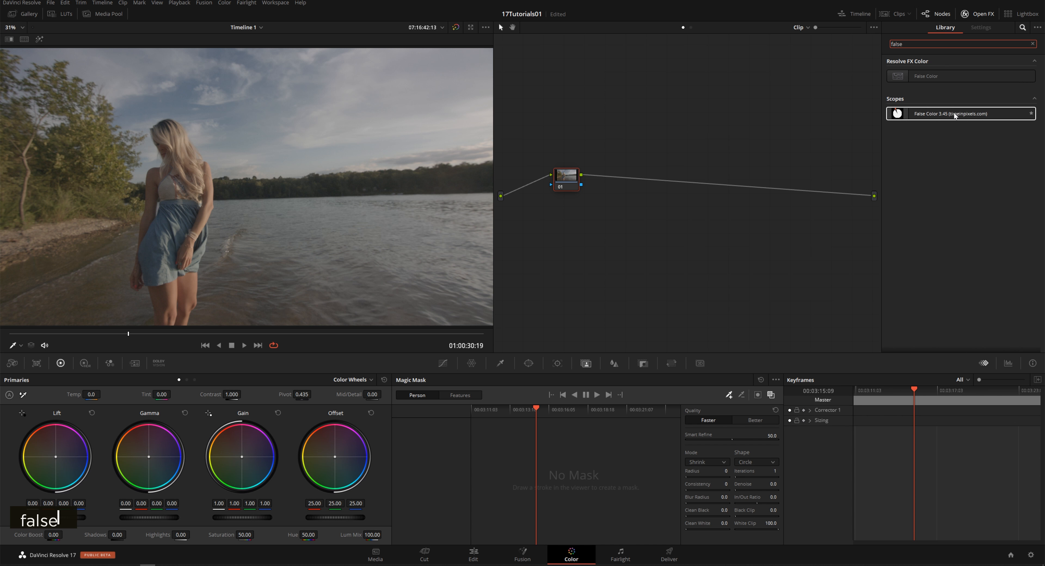
left_click(930, 77)
left_click_drag(930, 78, 571, 175)
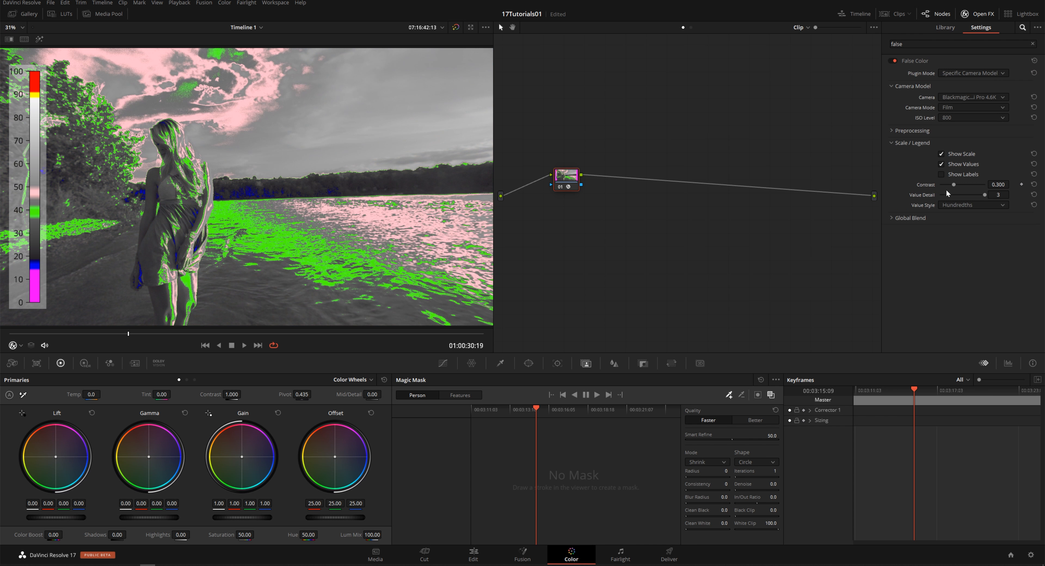
Step: Hide the False Color scale and values, and set the plugin mode to Creative
left_click(942, 164)
left_click(941, 154)
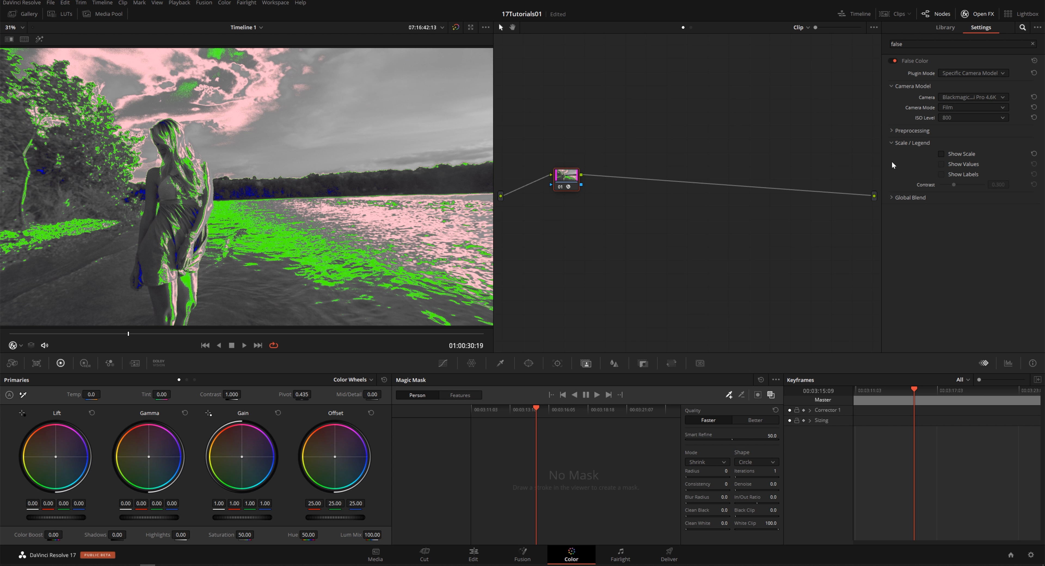
left_click(979, 75)
left_click(974, 84)
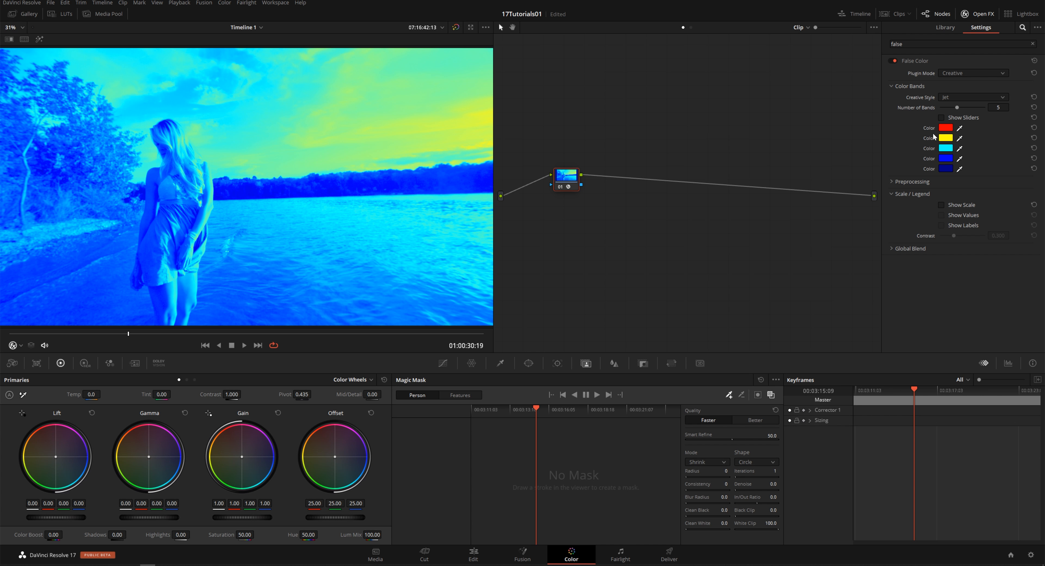
Step: Change the first color band to yellow-green #dcff2b and the fourth band to pink #ff4b75
left_click(945, 128)
left_click(581, 213)
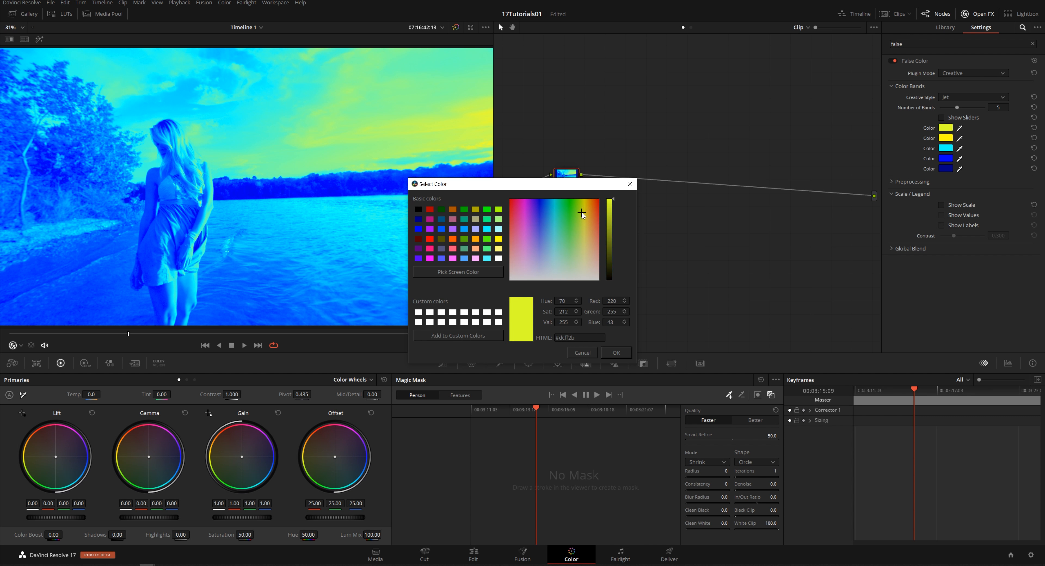
left_click(616, 351)
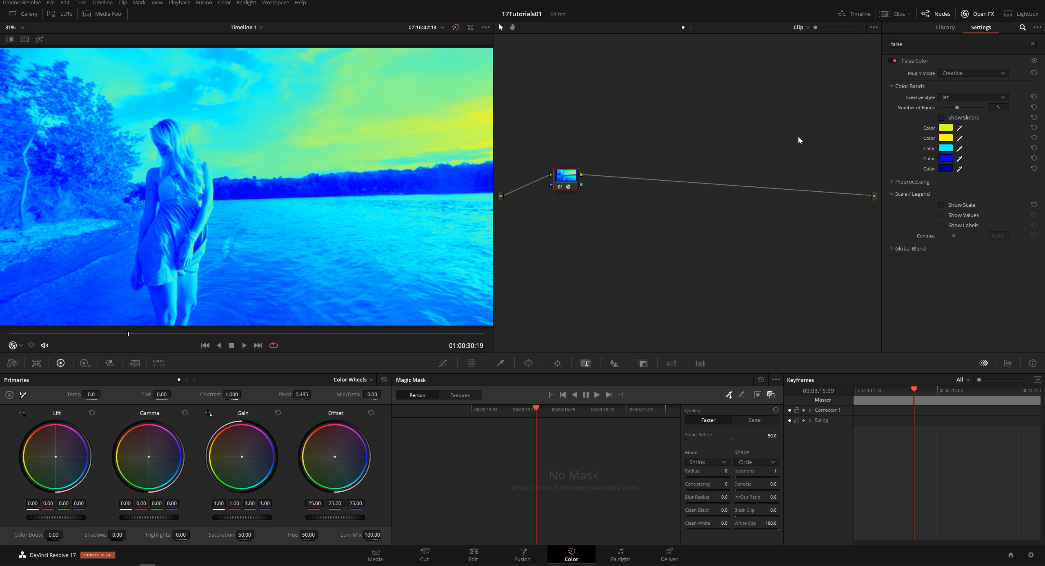
left_click(946, 158)
double_click(513, 222)
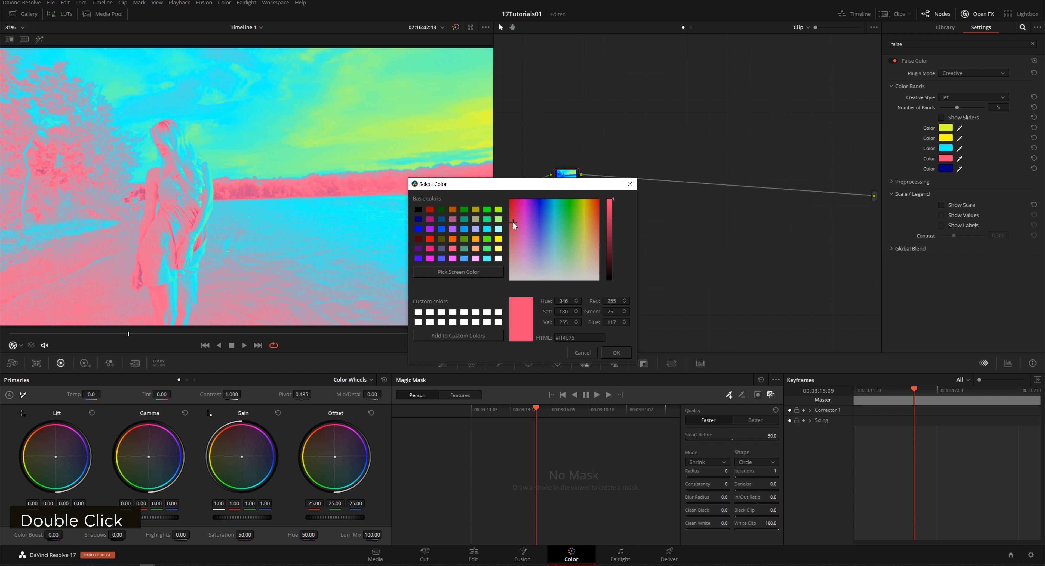
left_click(616, 353)
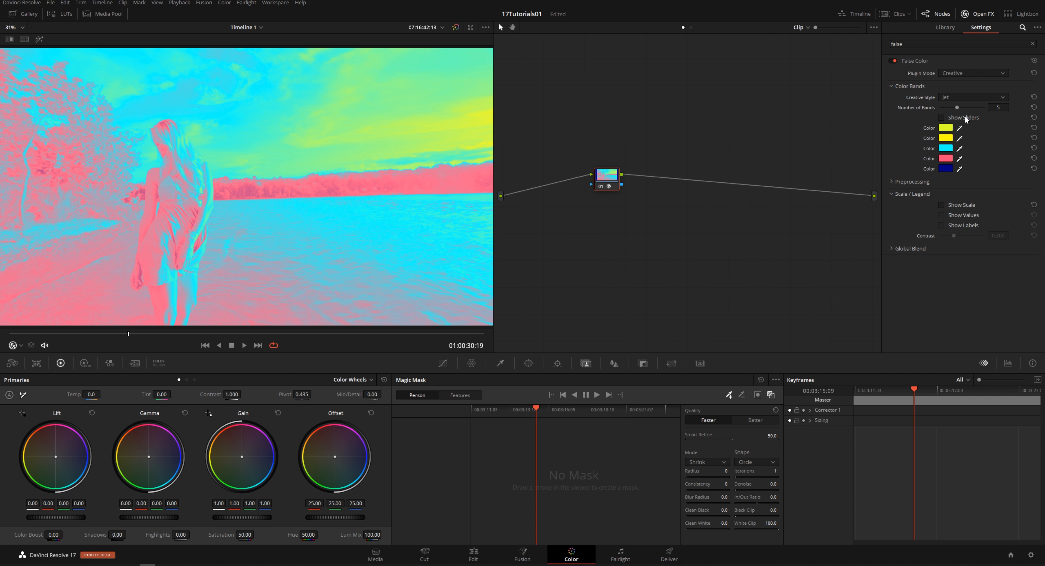
Step: Set the False Color creative style to Thermal and switch to the Edit page
left_click(968, 98)
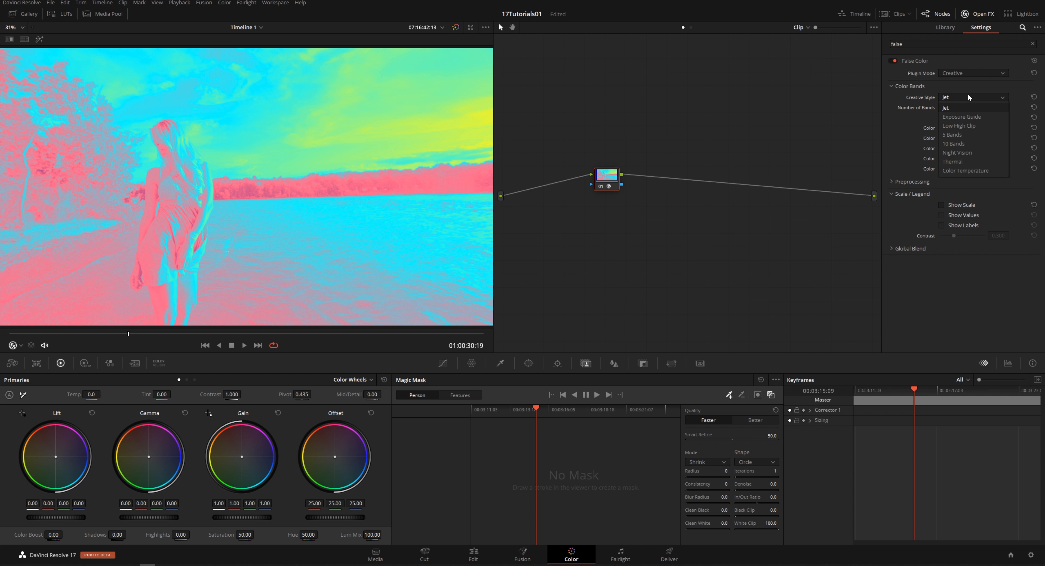
left_click(986, 161)
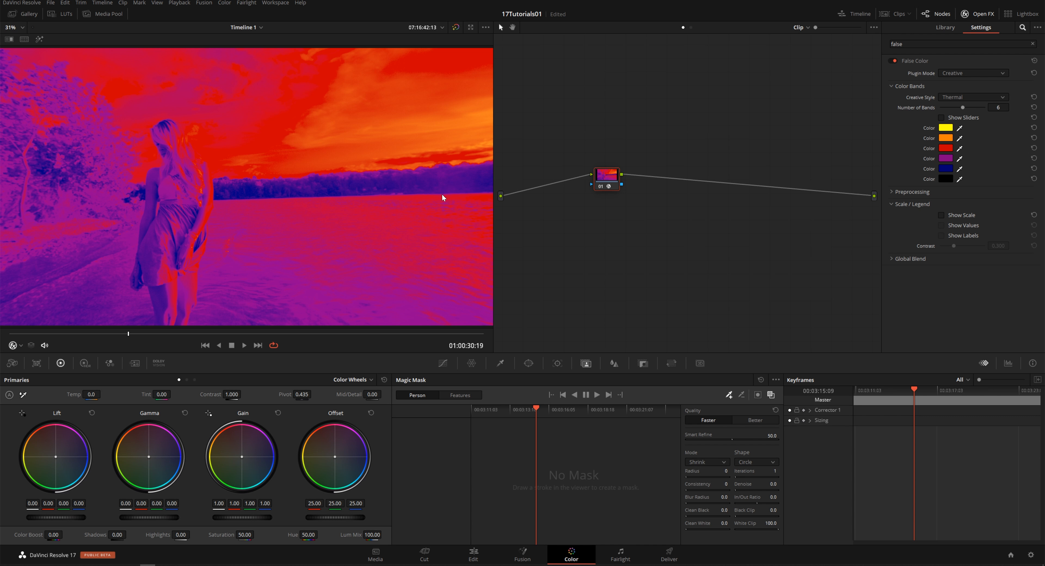
left_click(474, 554)
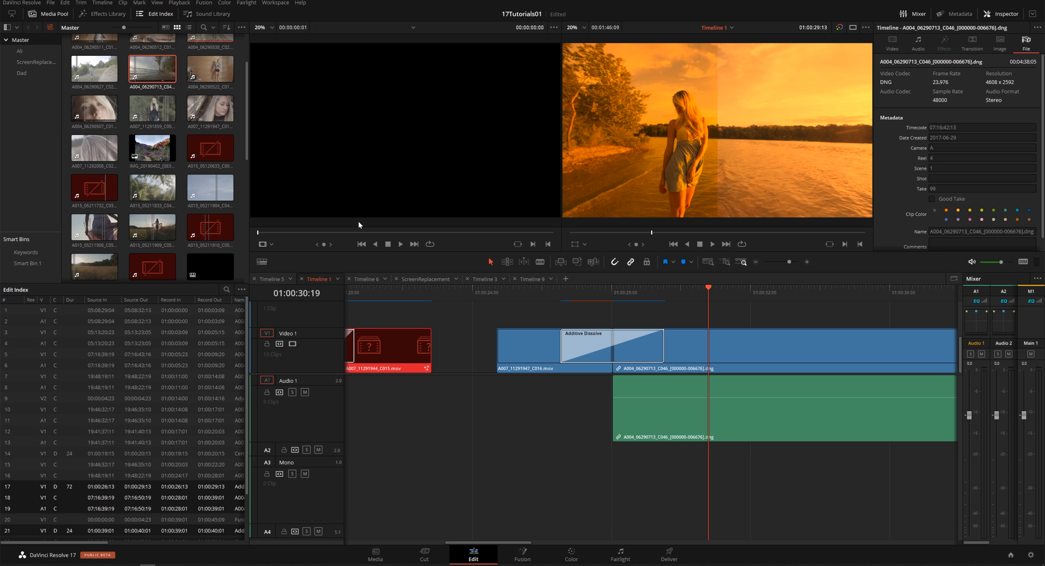
Step: Replace the Additive Dissolve between the A007 and A004 clips with the Glitch Fusion transition from the Effects Library
left_click(108, 14)
scroll(163, 118, "down", 12)
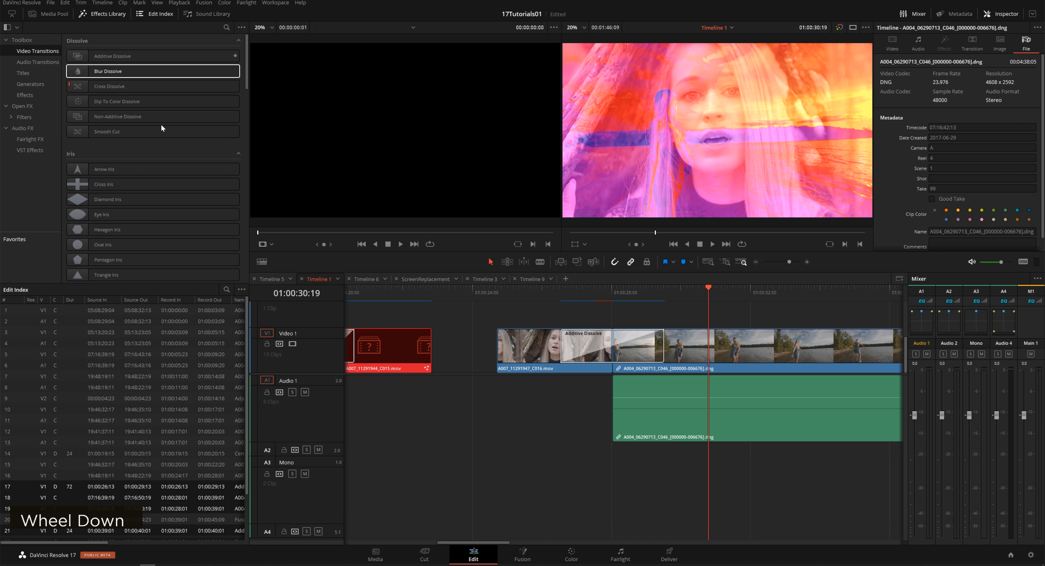
scroll(184, 49, "up", 6)
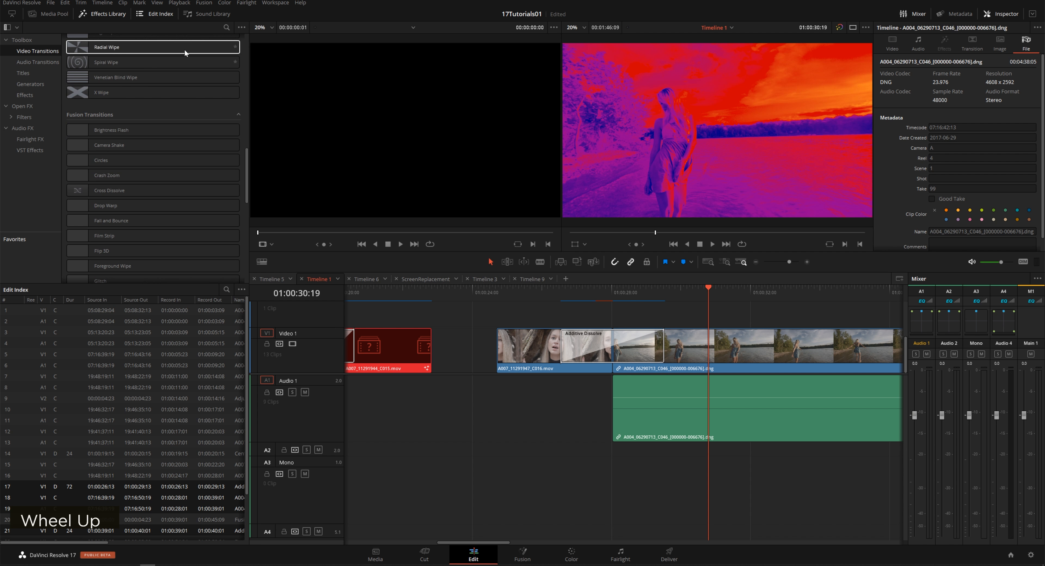
scroll(123, 204, "down", 1)
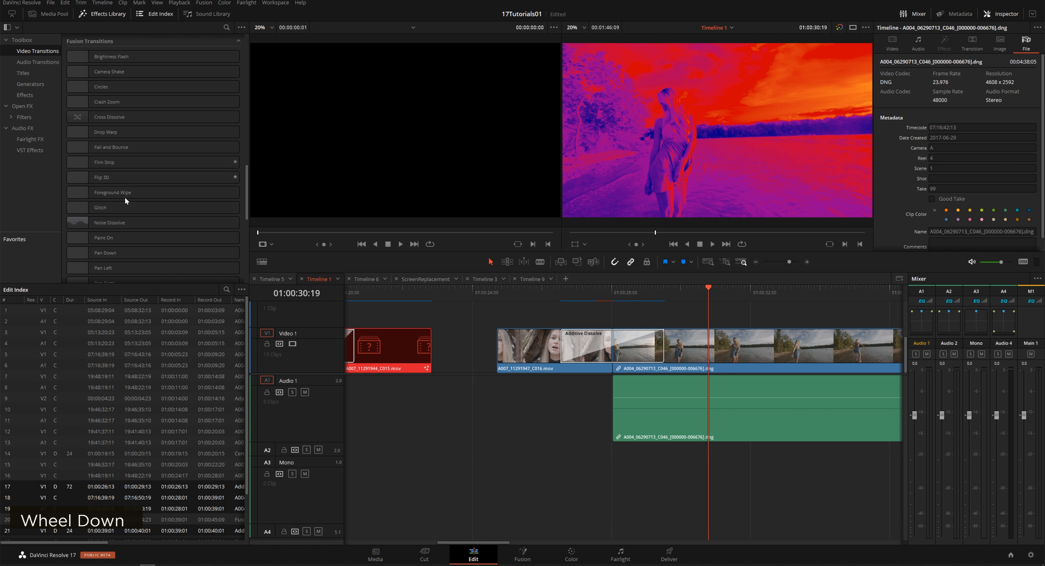
left_click(125, 206)
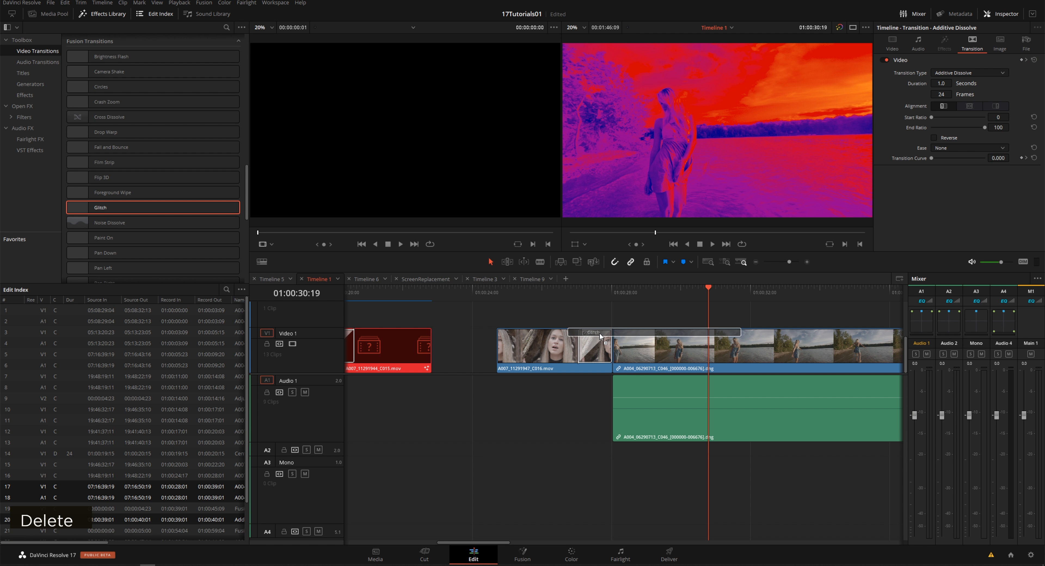
left_click_drag(601, 336, 601, 337)
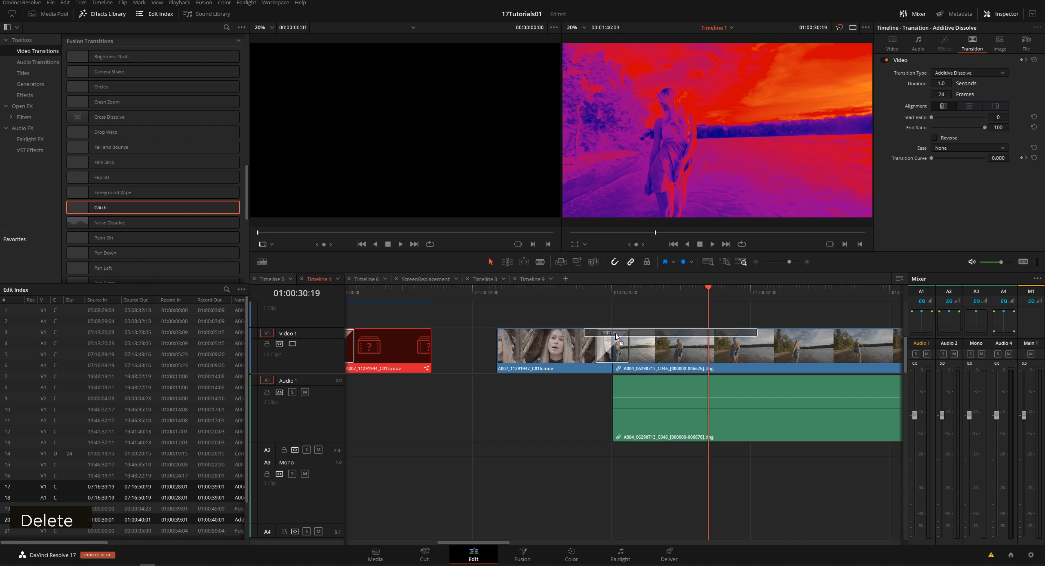
Step: Play back the Glitch transition from just before the cut to preview it
left_click_drag(595, 287, 584, 288)
key("space")
key("space")
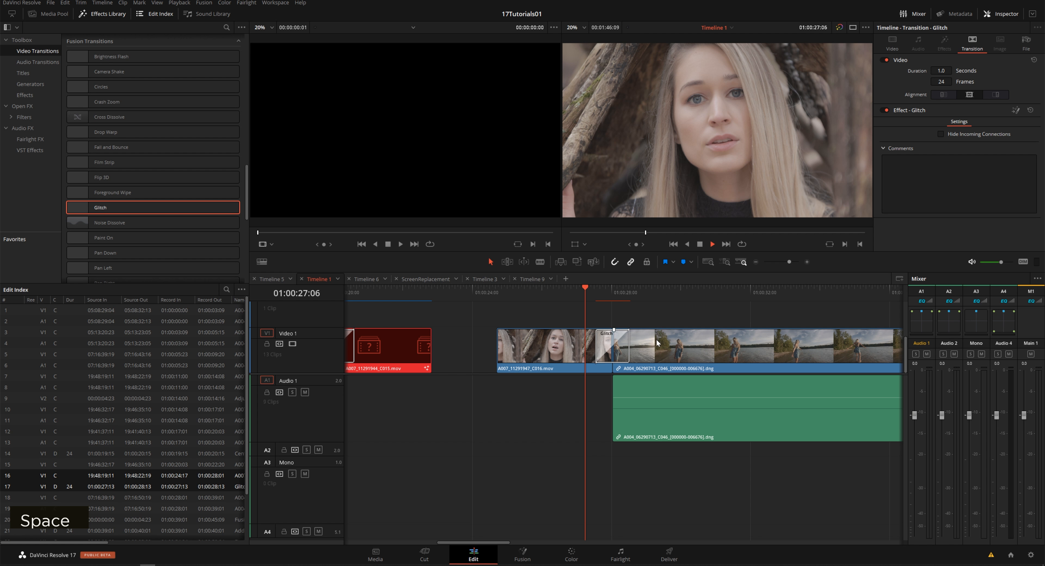
left_click_drag(607, 288, 603, 292)
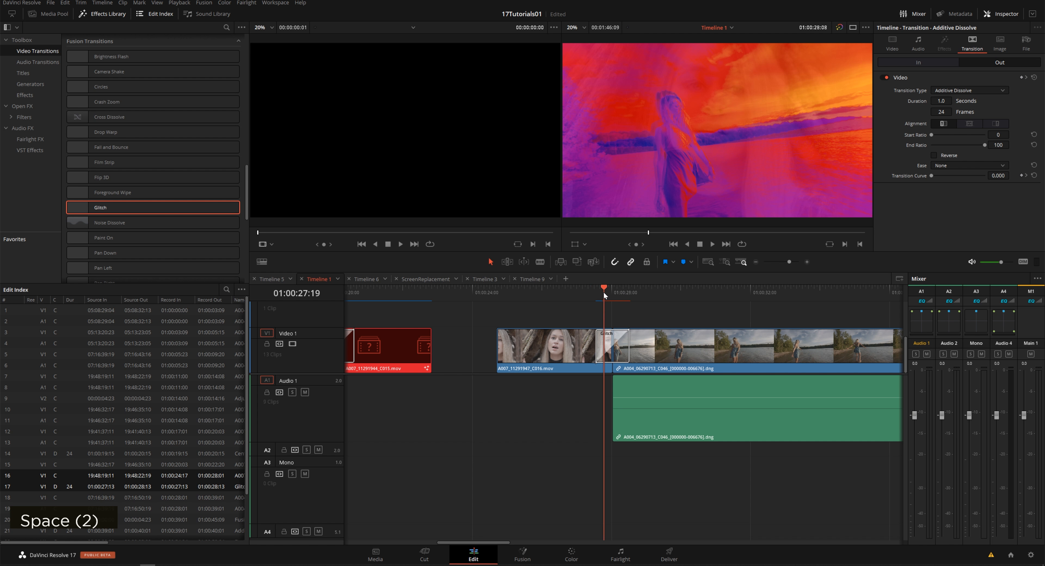
Step: Step frame by frame through the Glitch transition to 01:00:28:07 to examine how the two clips blend
key("Left")
key("Left")
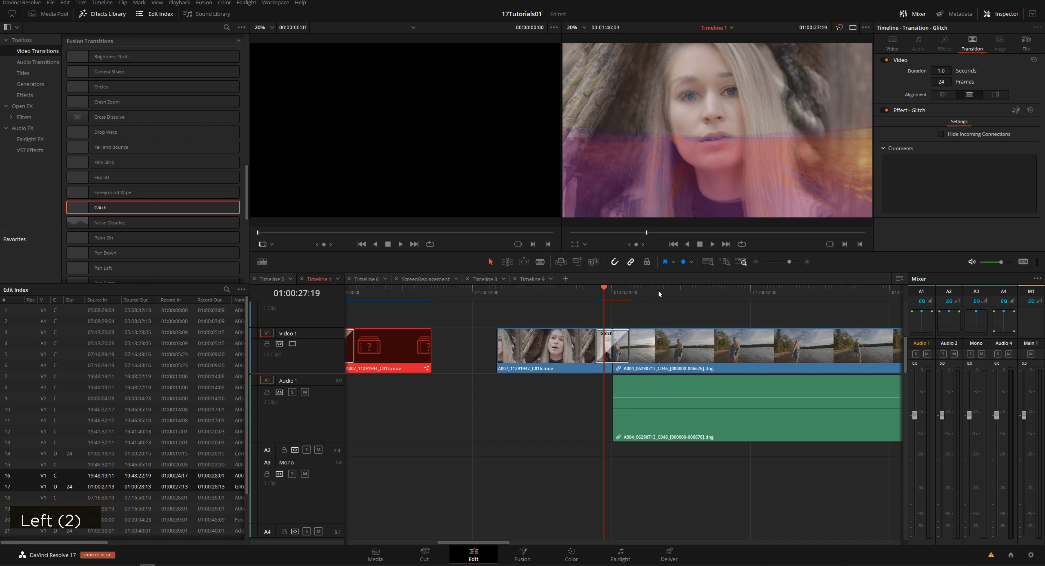
key("Left")
key("Left")
key("Right")
key("Right")
key("Right")
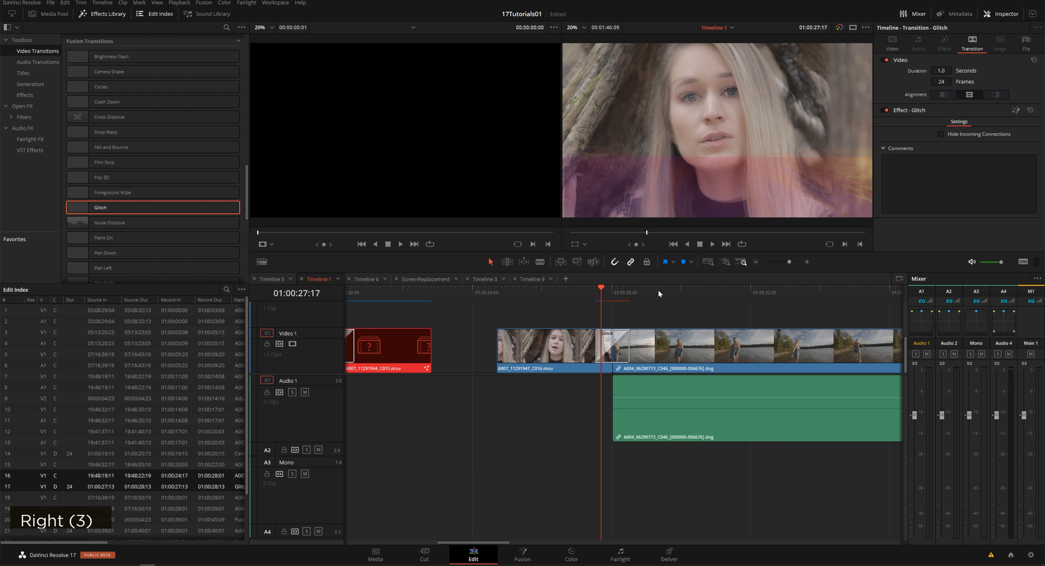
key("Right")
key("Right")
key("Right")
key("Right")
key("Right")
key("Right")
key("Right")
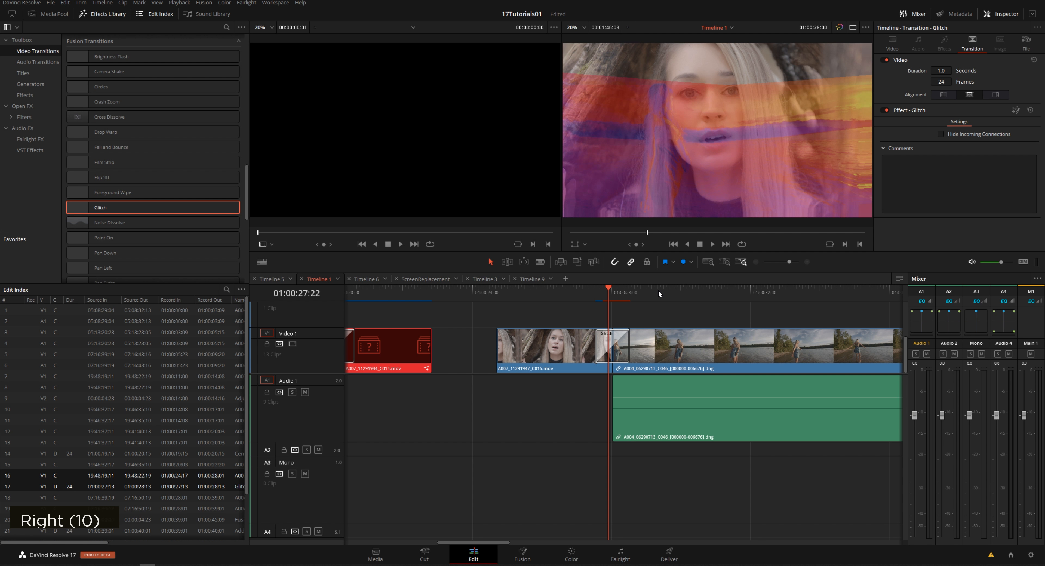
key("Right")
key("Right")
key("Right")
key("Right")
key("Right")
key("Right")
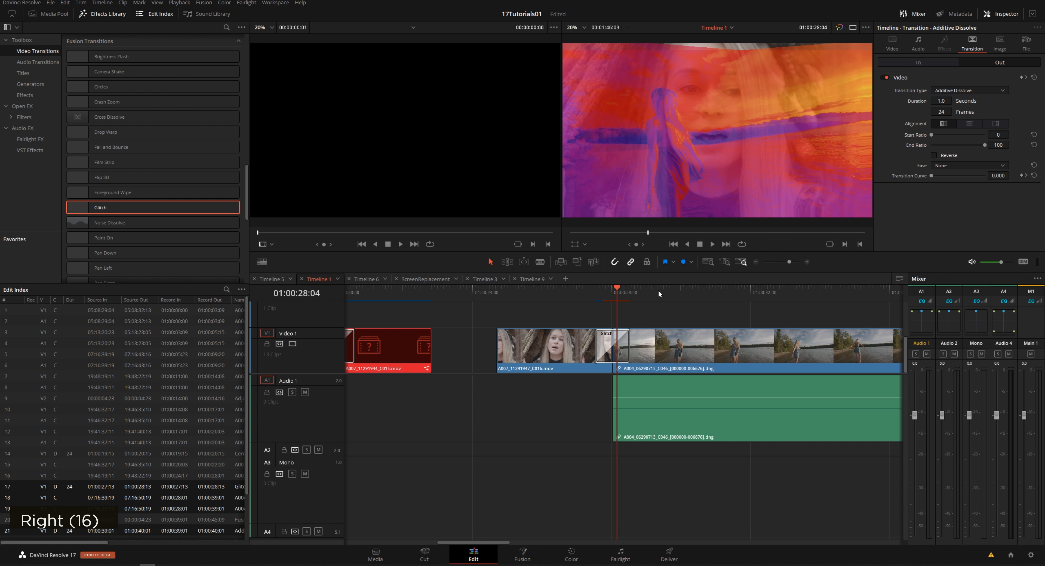
key("Right")
key("Right")
key("Right")
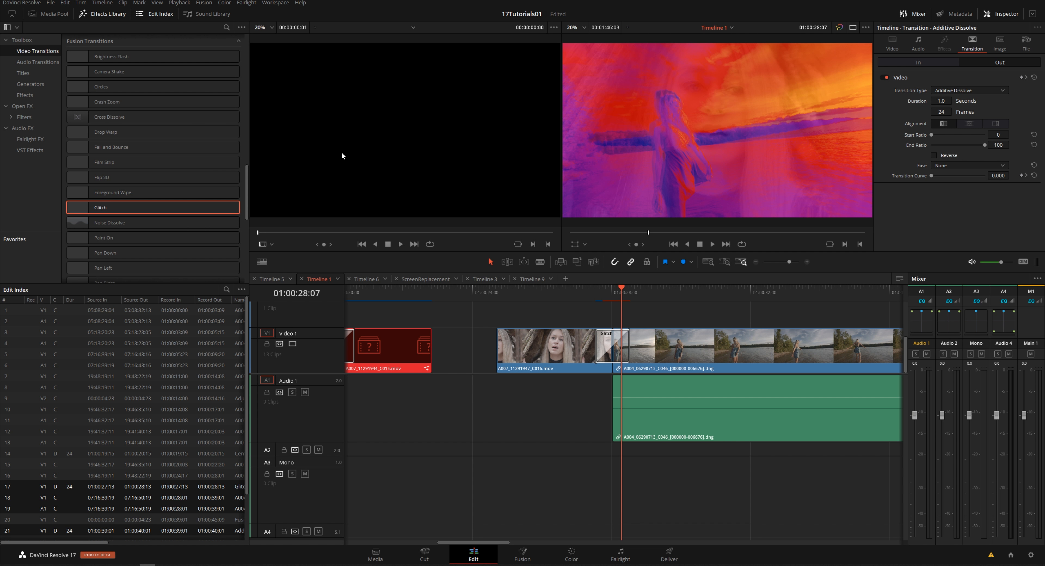
Step: Switch to the Color page and open the Color Management section of the project settings
left_click(572, 553)
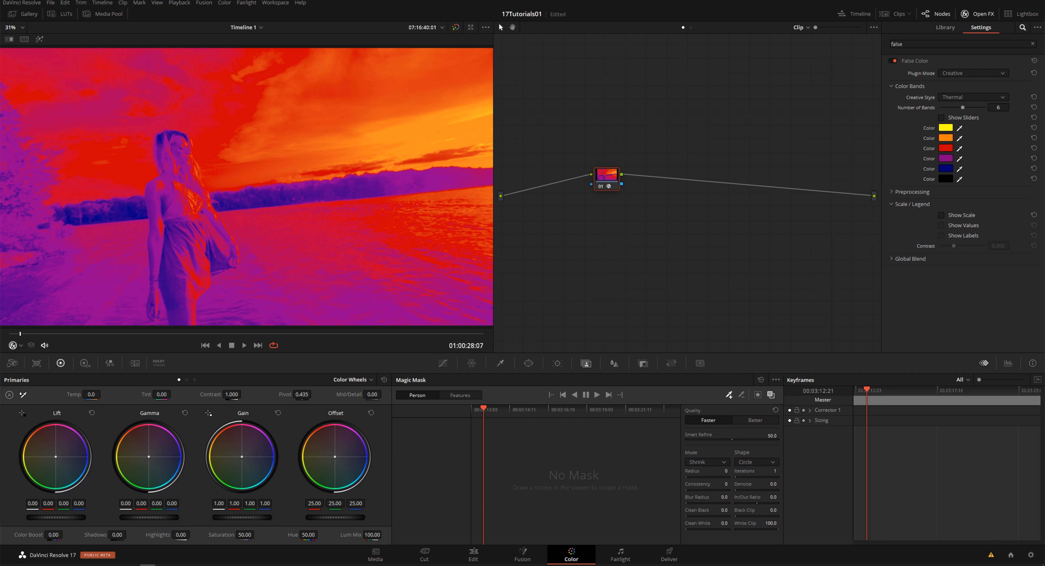
left_click(40, 7)
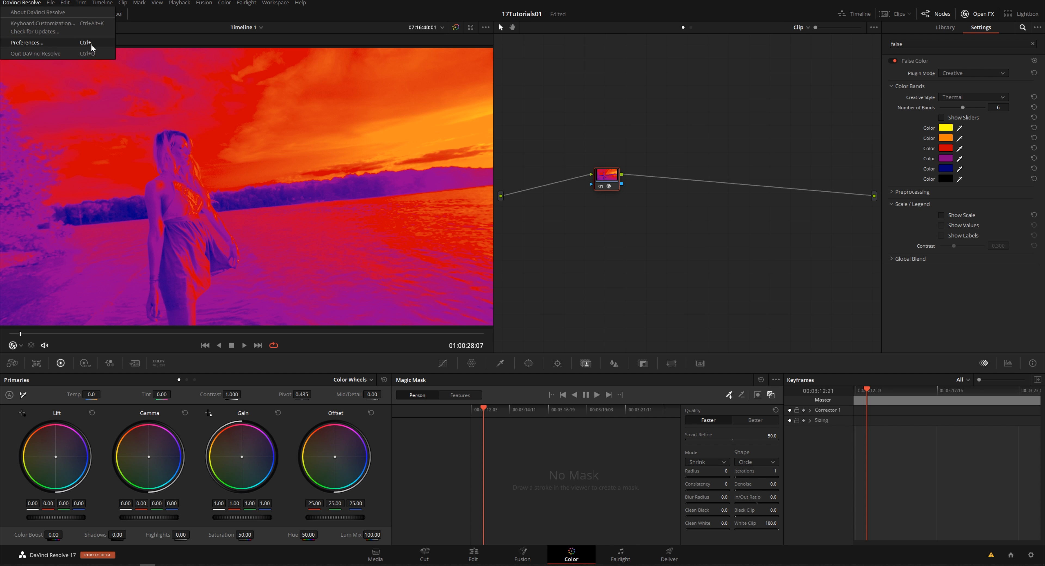
left_click(628, 260)
key("shift+9")
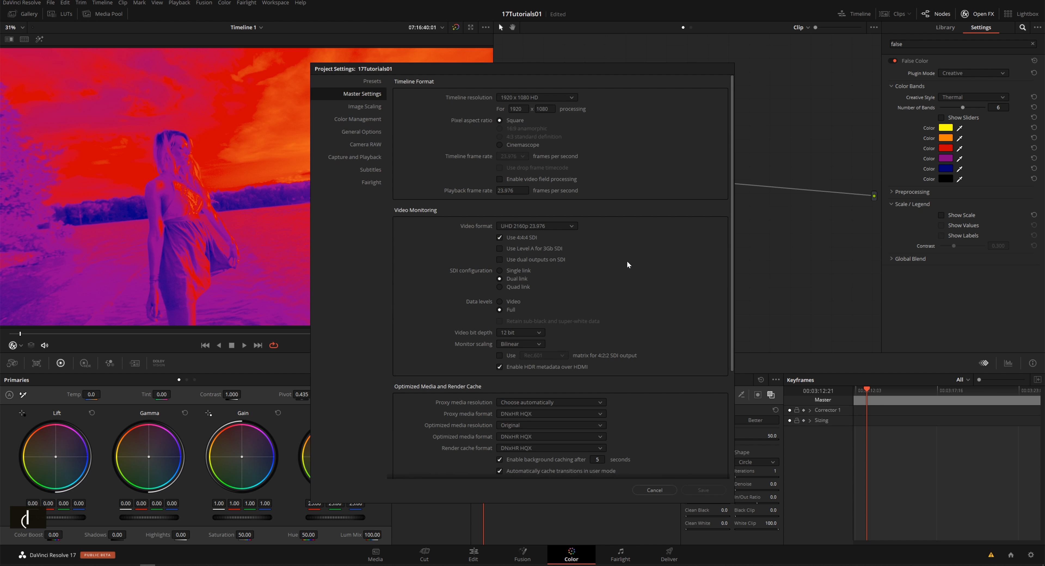
left_click(358, 120)
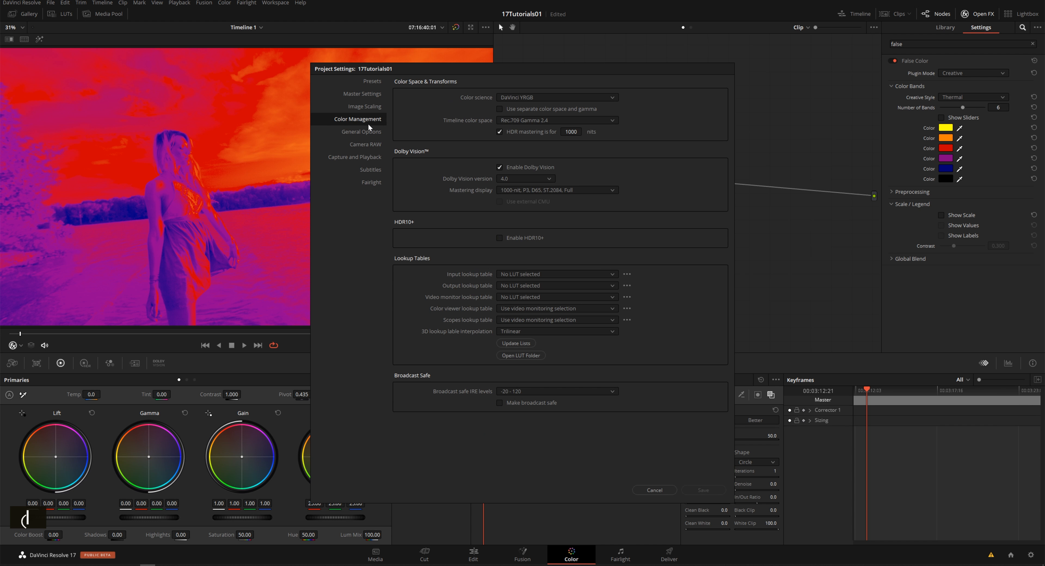
Step: Set the color science to DaVinci YRGB Color Managed with the DaVinci Wide Gamut preset and save the project settings
left_click(537, 101)
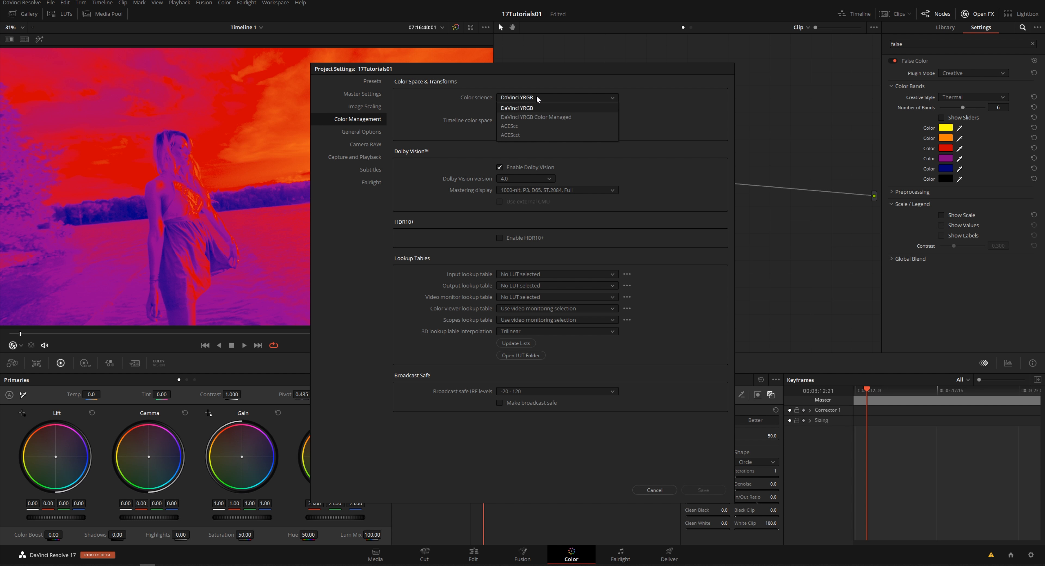
left_click(538, 117)
left_click(546, 108)
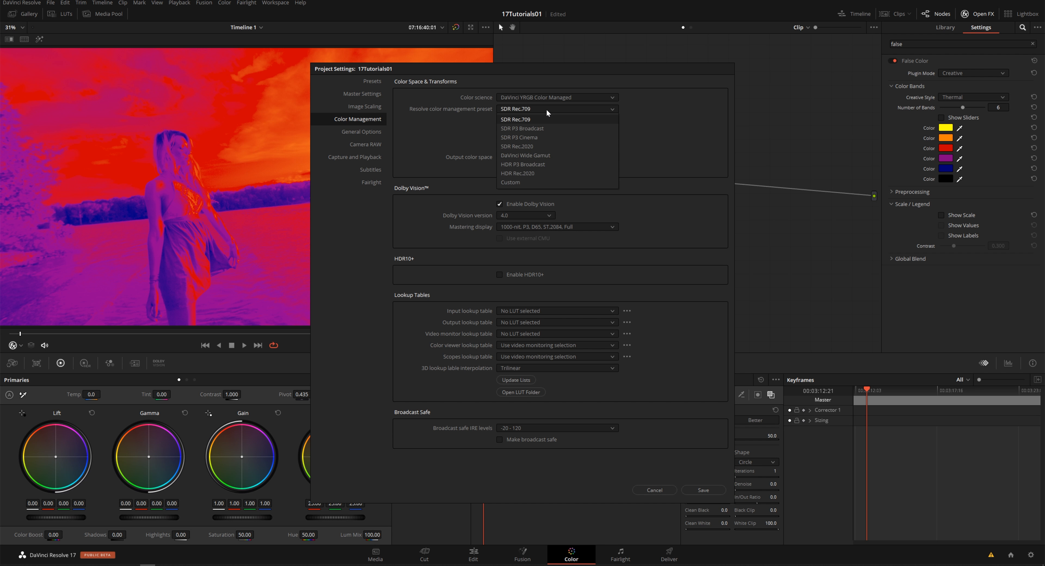
left_click(553, 154)
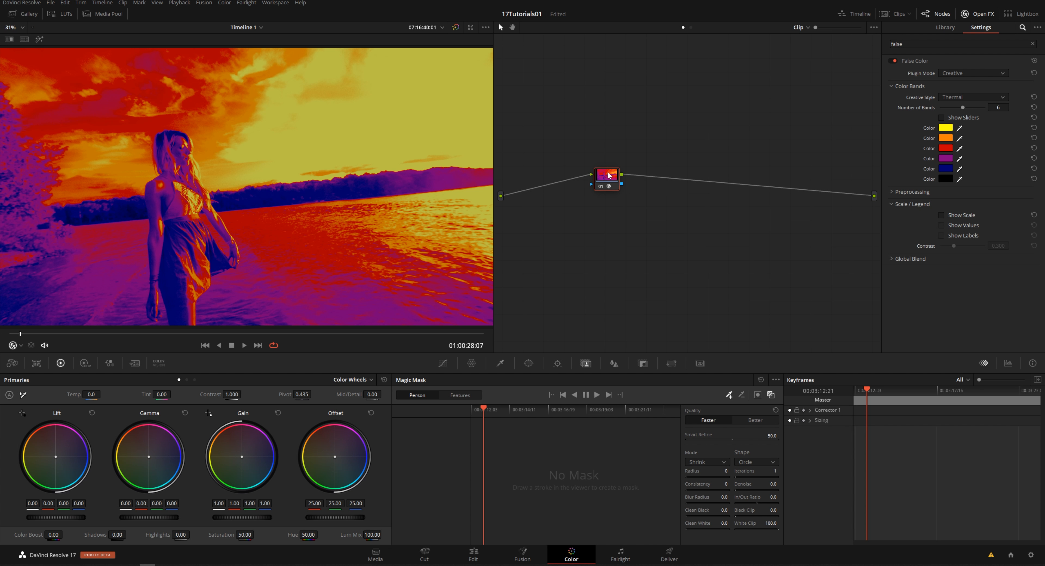
double_click(605, 185)
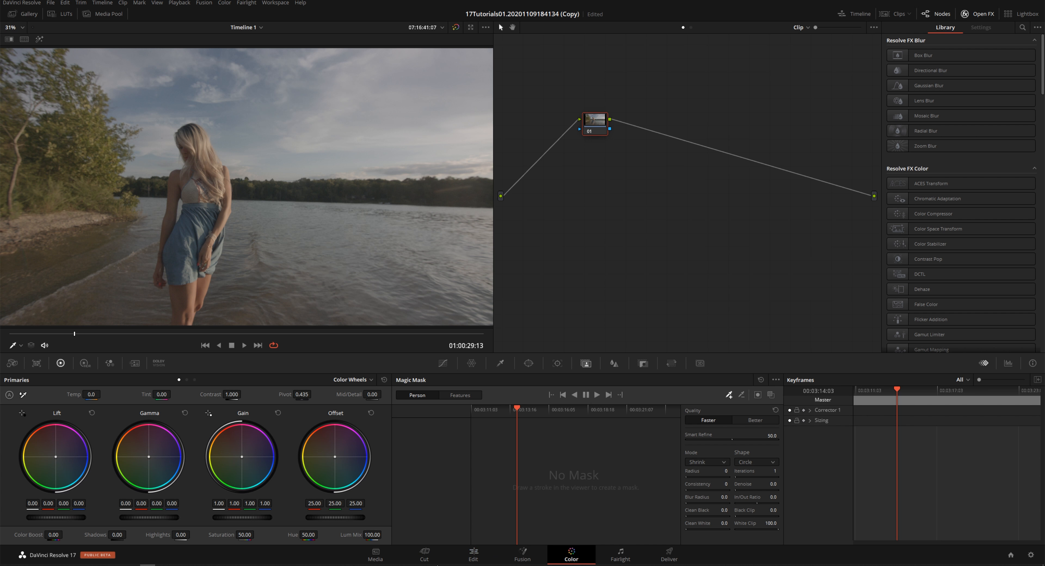
Step: On the Edit page, place the playhead at the start of the last clip at 01:01:37:06 and switch to the Fairlight page
left_click(469, 554)
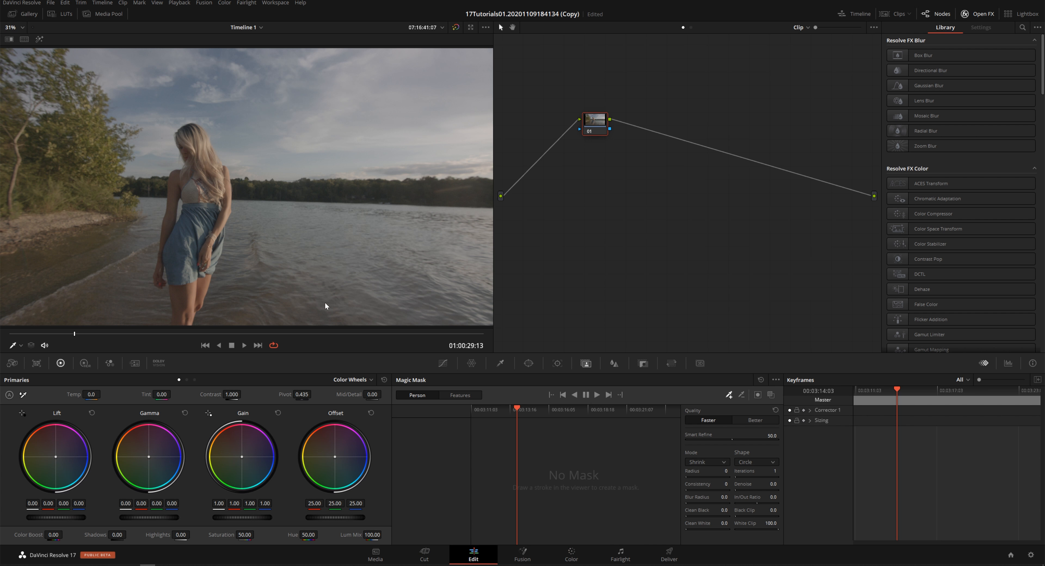
scroll(783, 397, "down", 3)
left_click(738, 297)
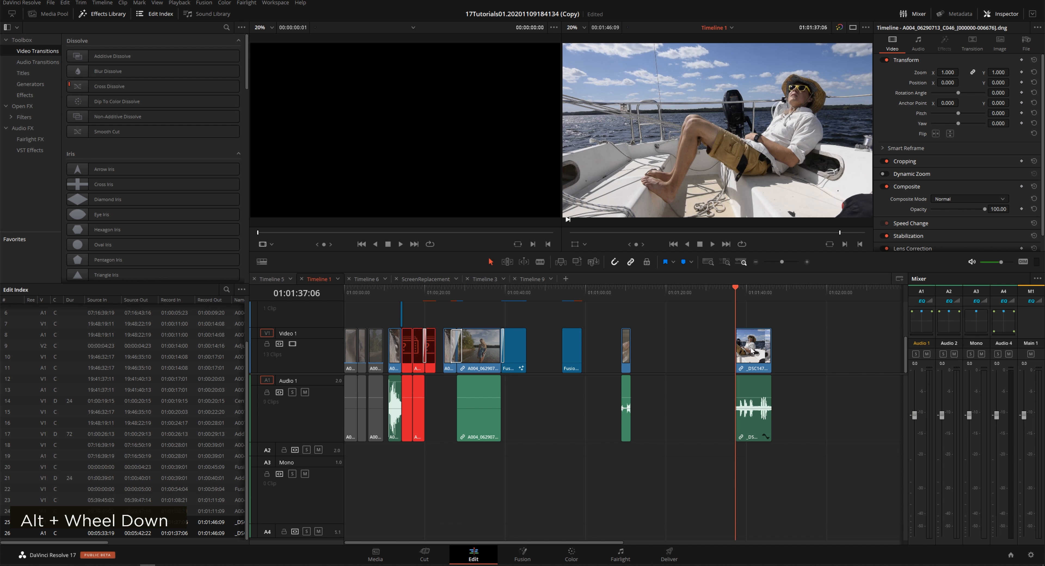
left_click(622, 555)
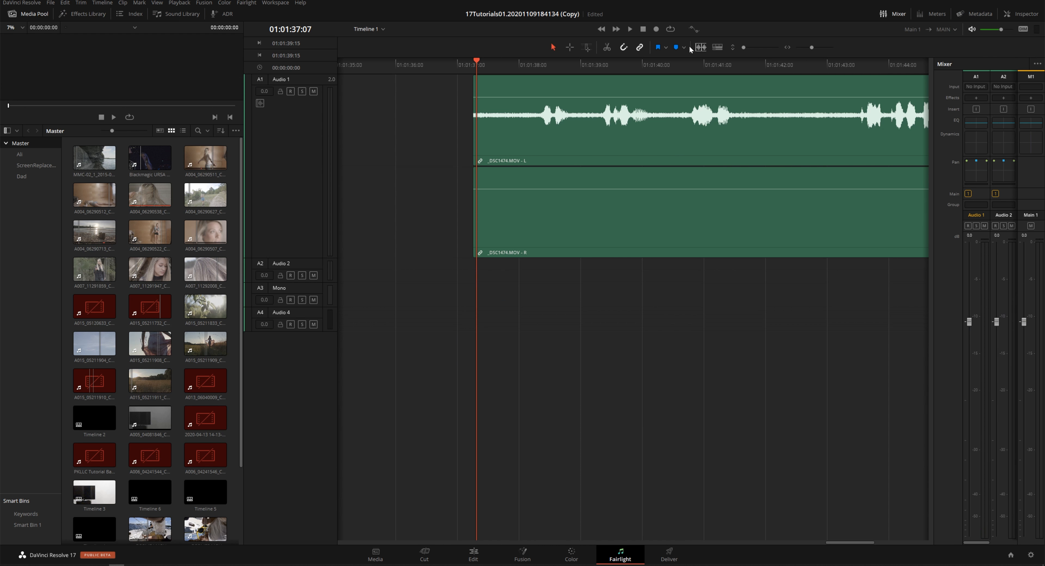
Step: Turn on transient detection for track Audio 1 and move the playhead to 01:01:42:20
left_click(701, 47)
left_click(260, 103)
middle_click(788, 308)
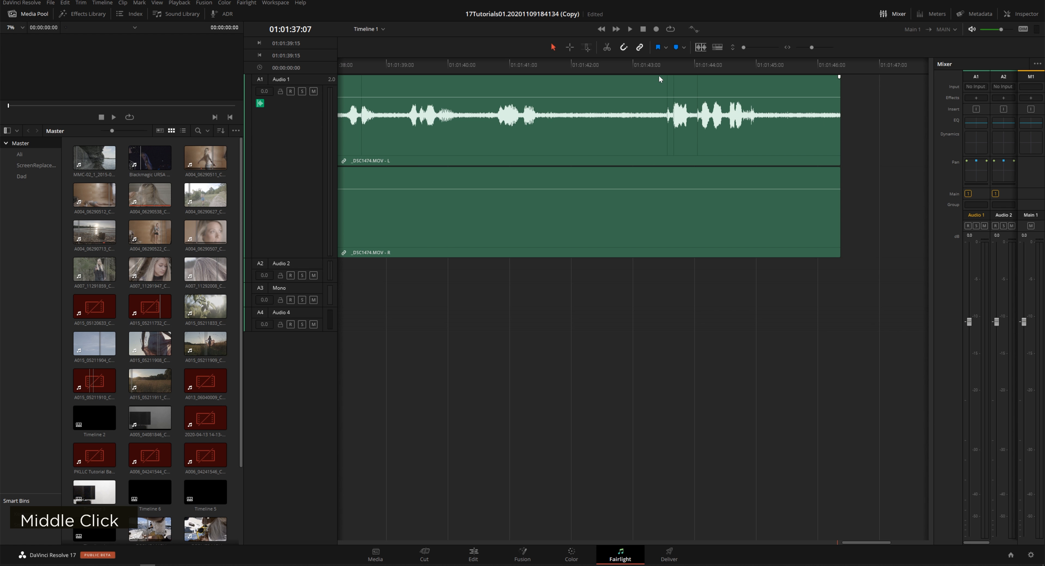
left_click_drag(664, 67, 624, 61)
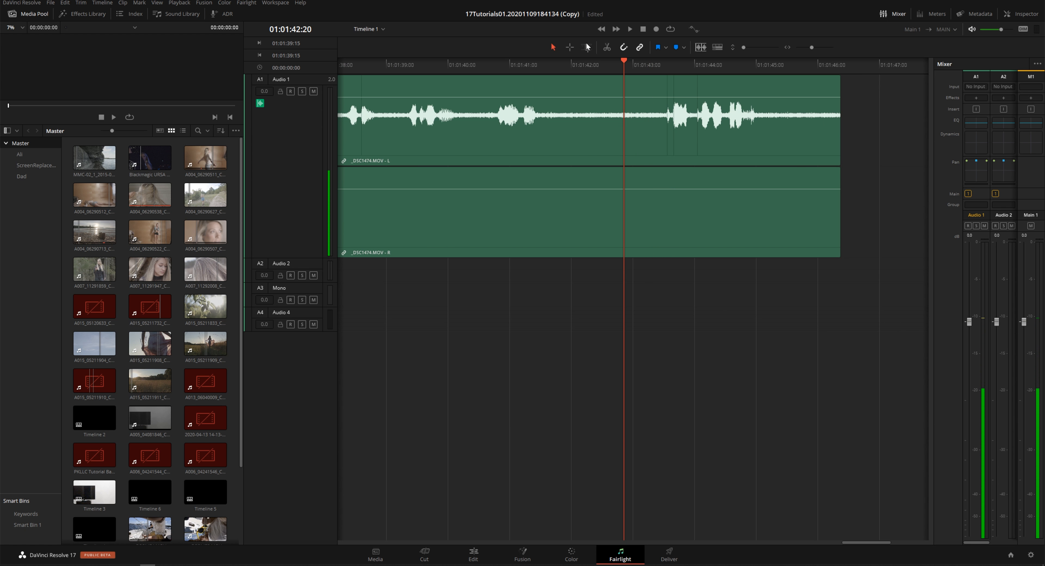
Step: Range-select the sound burst between transients from 01:01:43:13 to 01:01:44:00 on Audio 1, and return to the pointer tool
left_click(587, 47)
left_click_drag(668, 110, 697, 111)
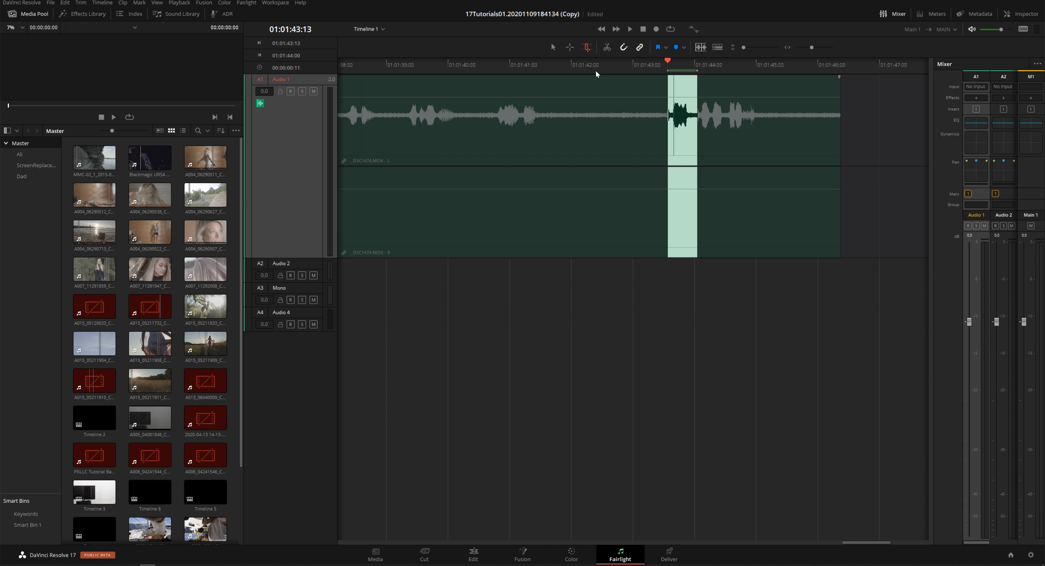
left_click(553, 47)
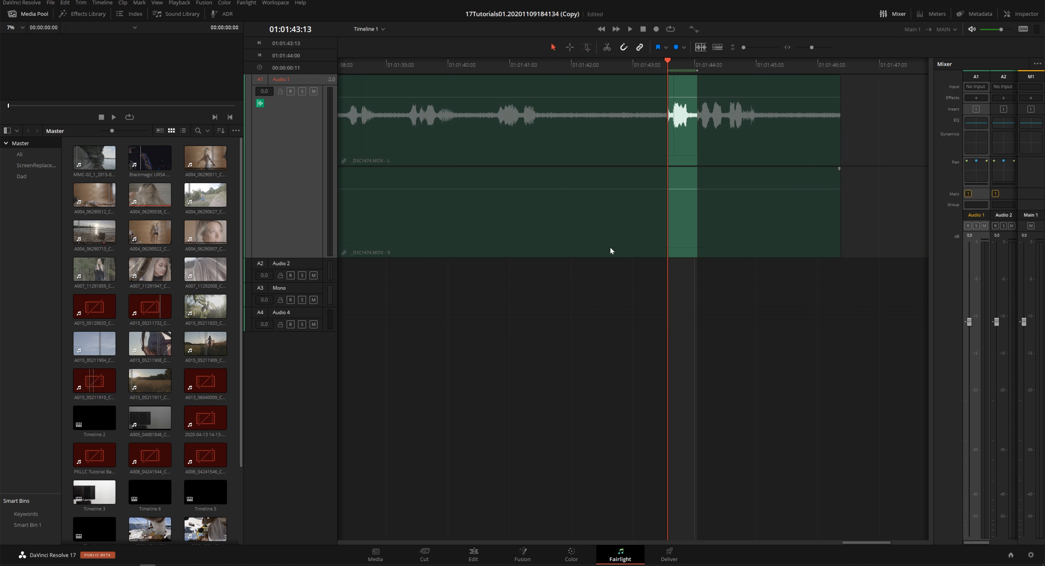
left_click(671, 106)
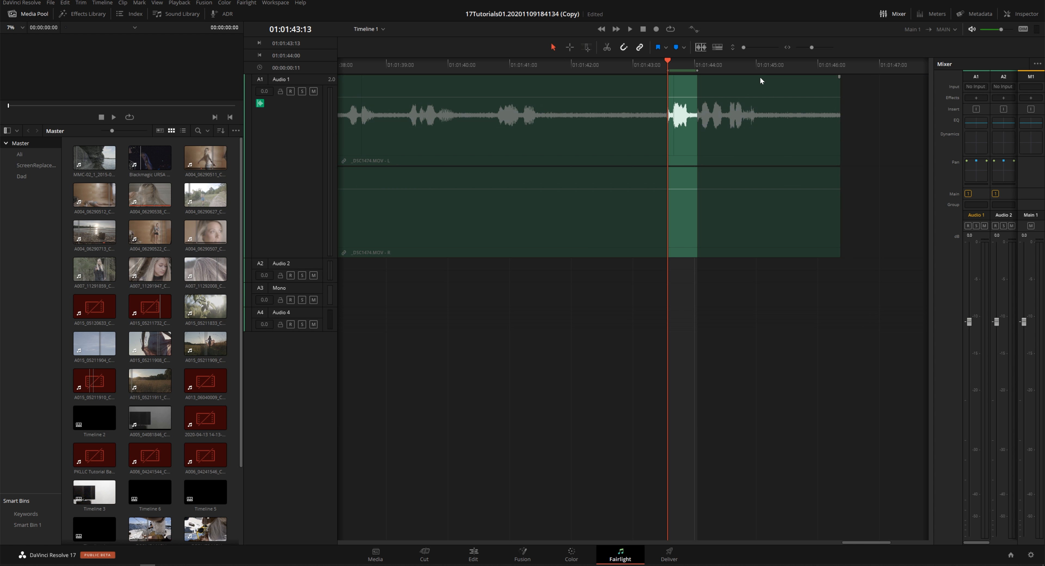
Step: Move the playhead to 01:01:40:07, add three volume keyframes around the first sound burst on Audio 1, and raise the middle one slightly
middle_click(511, 301)
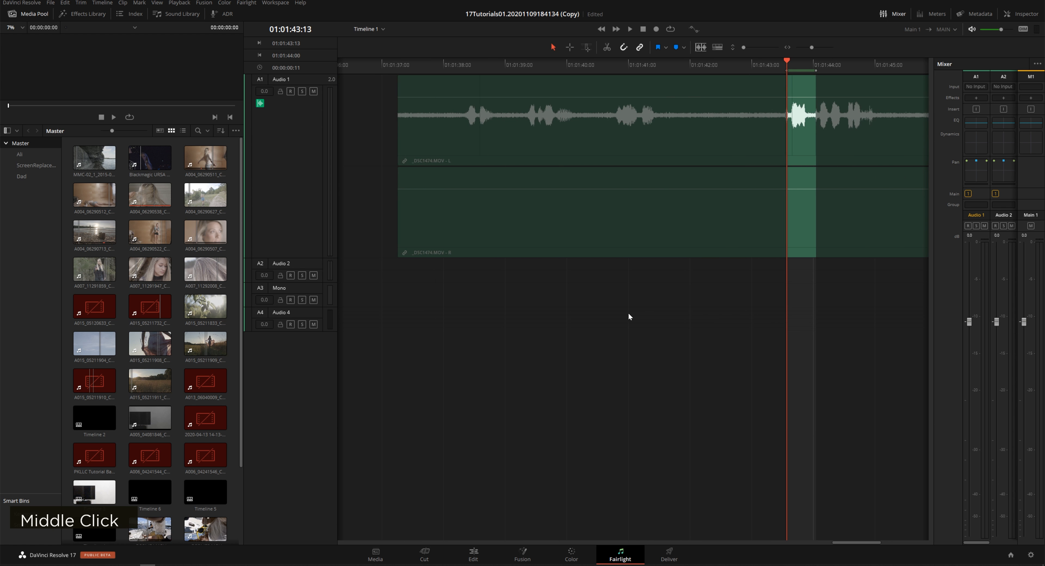
scroll(627, 277, "down", 1)
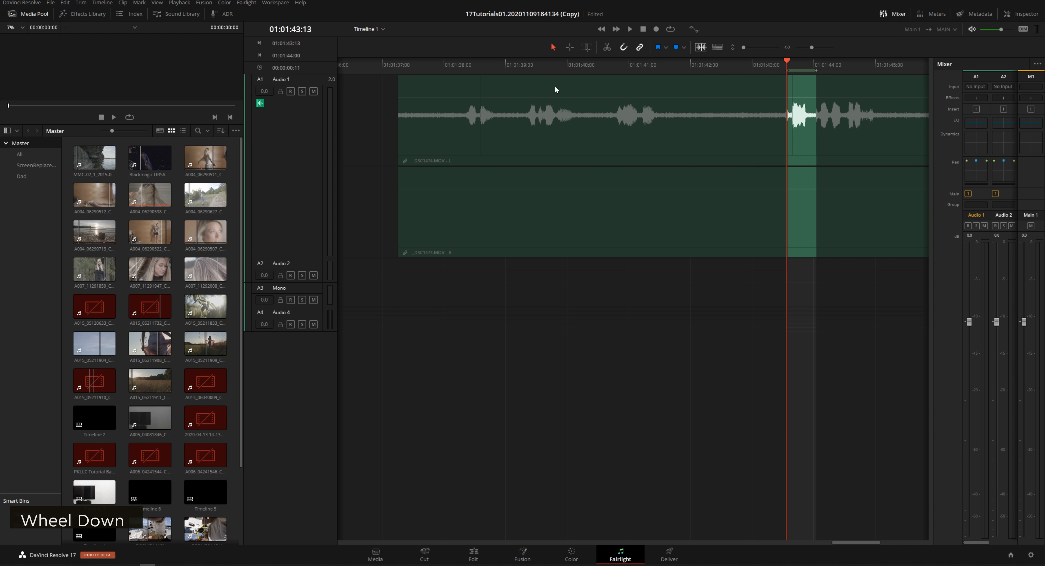
left_click(458, 70)
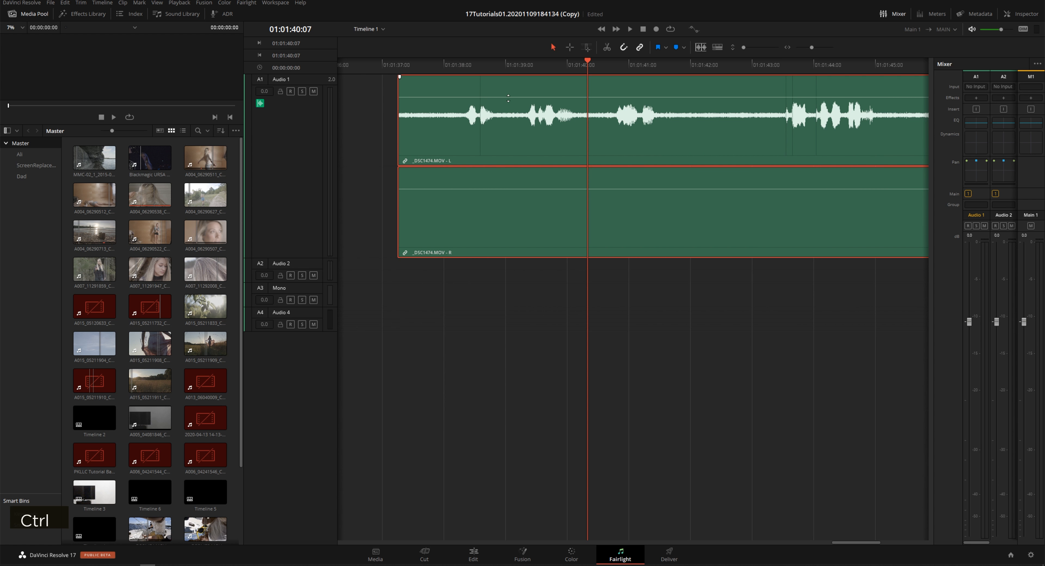
left_click(508, 97, "ctrl")
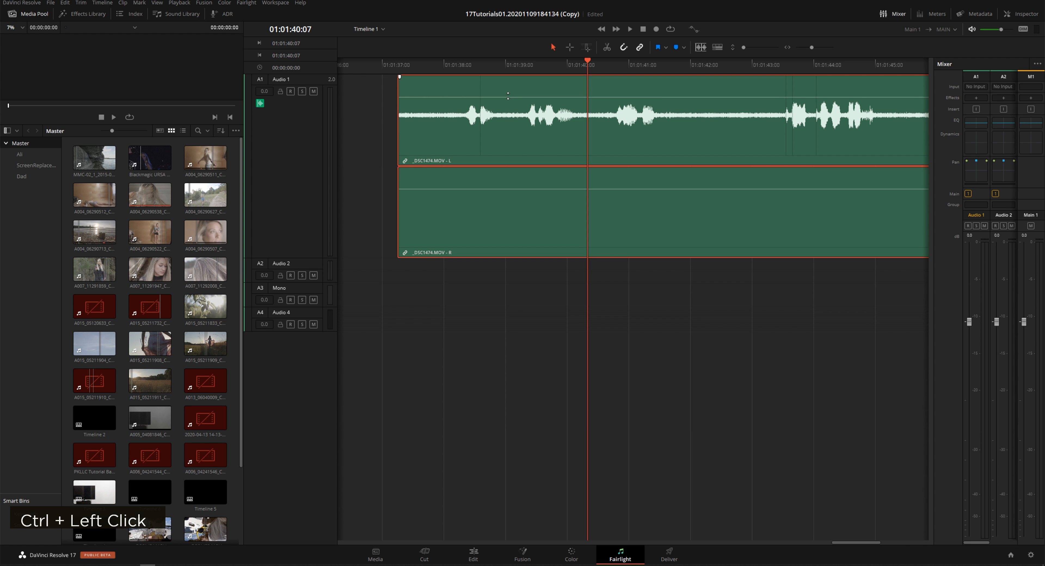
left_click(503, 98, "alt")
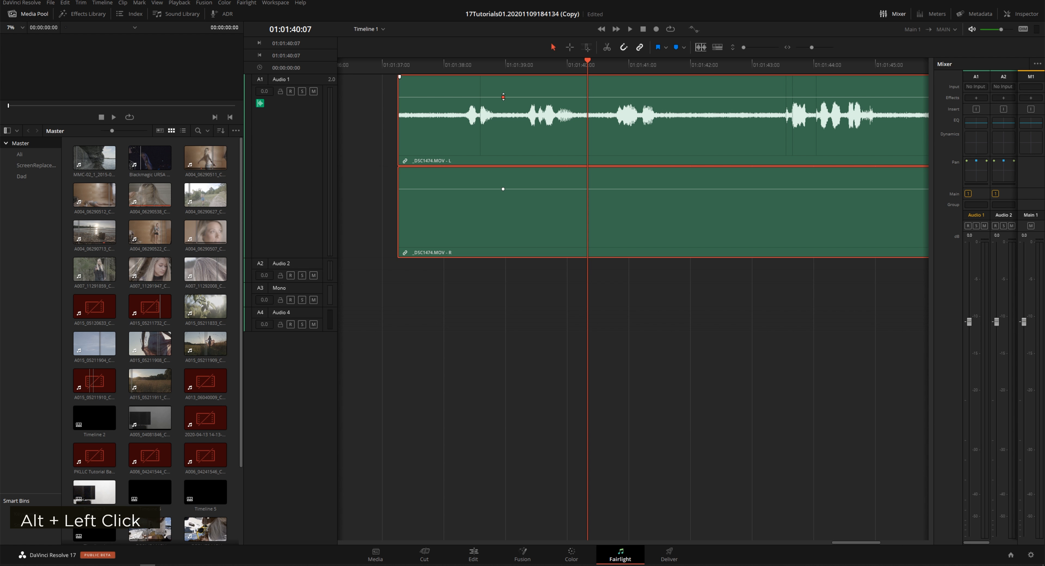
left_click(457, 98, "alt")
left_click(467, 97, "alt")
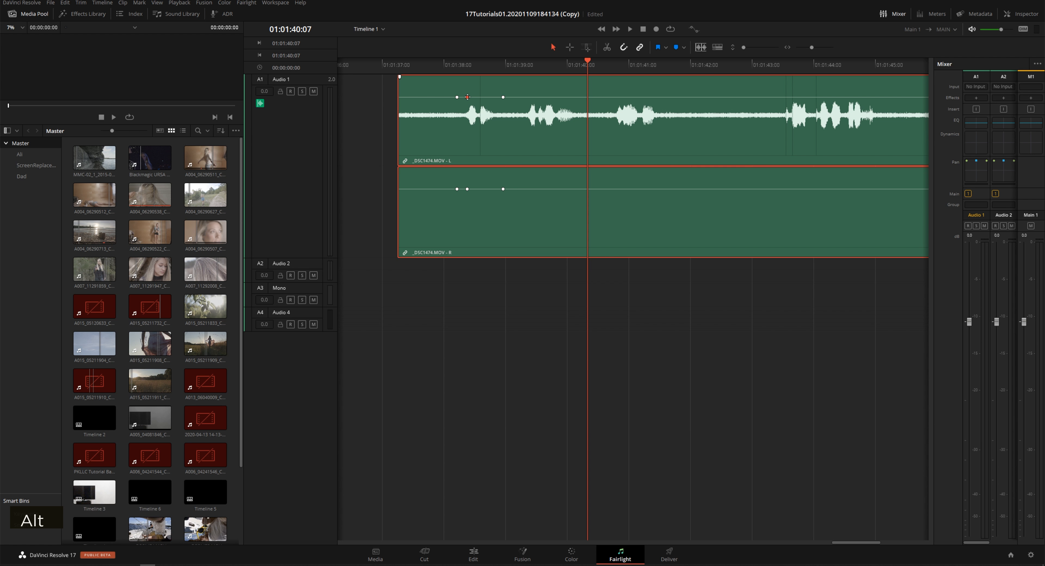
left_click_drag(467, 98, 472, 96)
Step: Add volume keyframes across the second sound burst on Audio 1, shape them into two peaks with a dip between, and deselect the clip
left_click(523, 98, "alt")
left_click(575, 98, "alt")
left_click(552, 98, "alt")
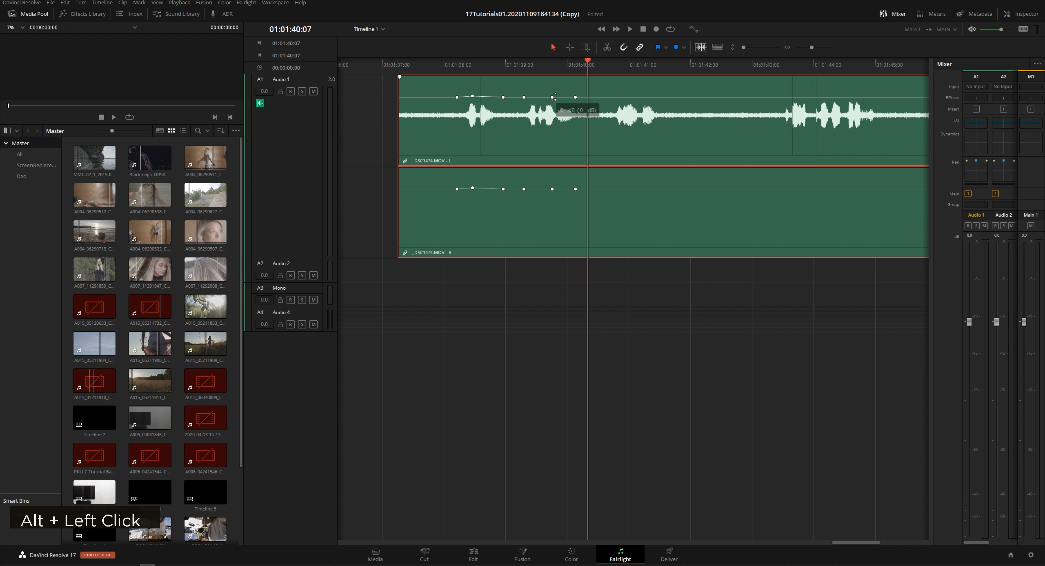
mouse_move(552, 97)
left_mouse_down()
mouse_move(533, 102)
mouse_move(534, 92)
left_mouse_up()
left_click(533, 100, "alt")
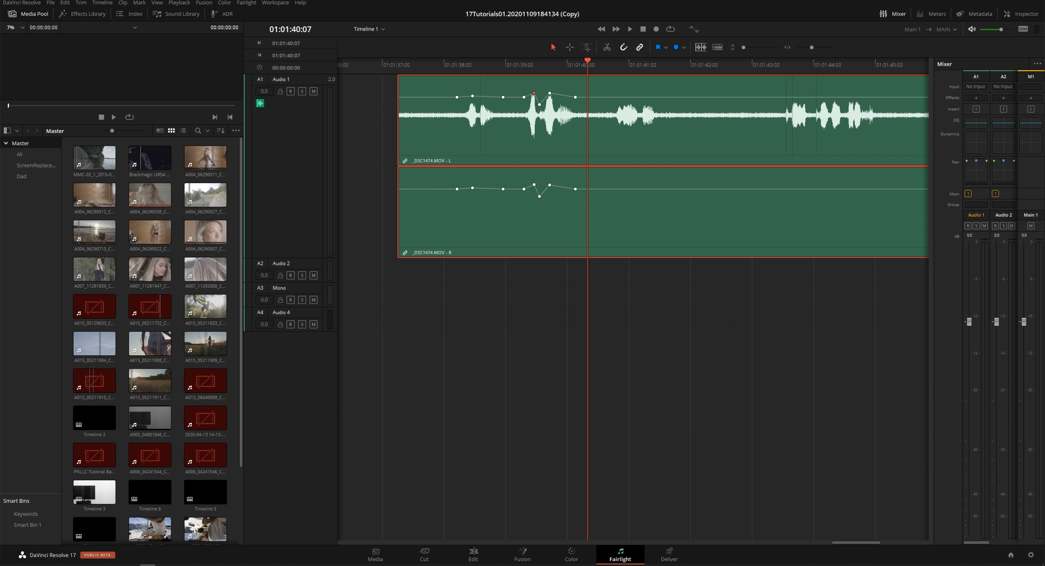
left_click(617, 342)
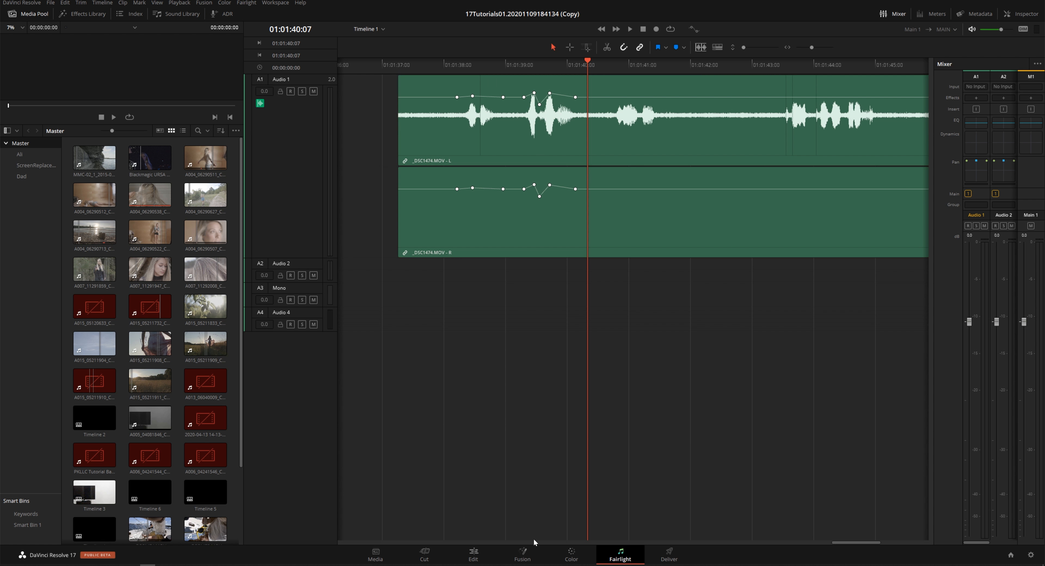
Step: Switch to the Fusion page, view MediaIn1's left audio waveform among the keyframes, and scrub to frame 18400
left_click(529, 555)
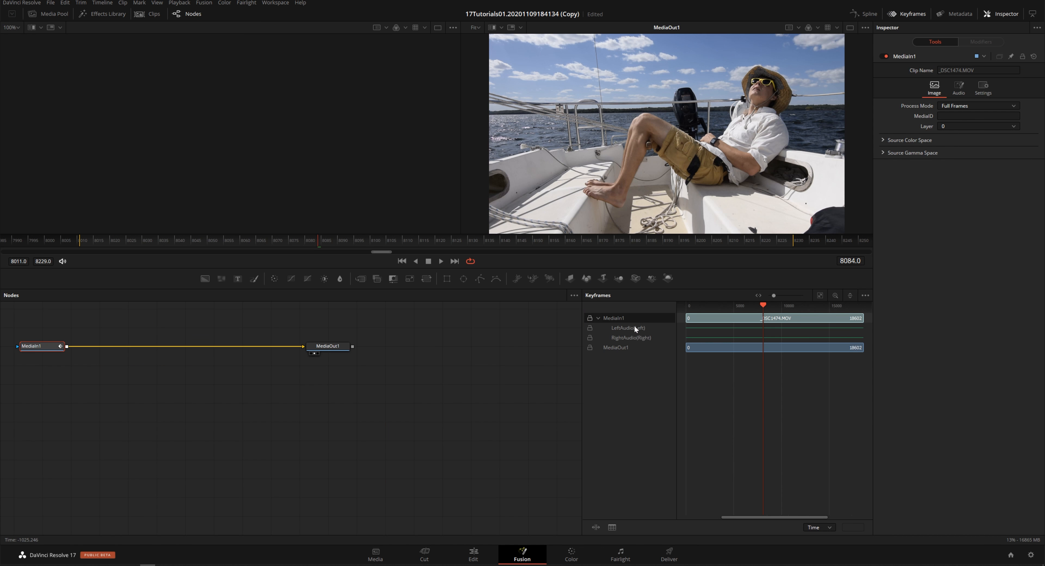
left_click(633, 329)
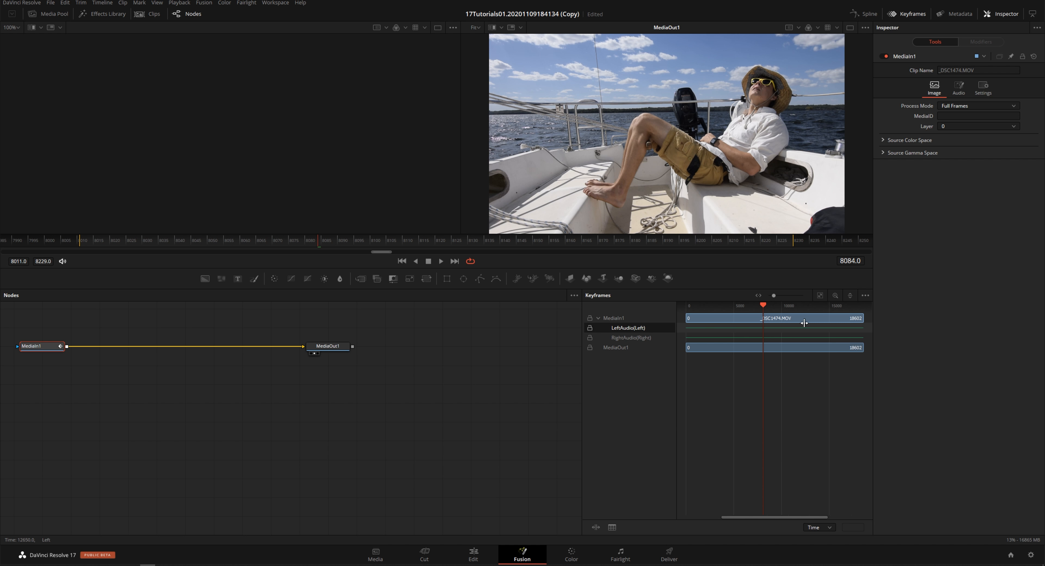
left_click_drag(753, 306, 653, 333)
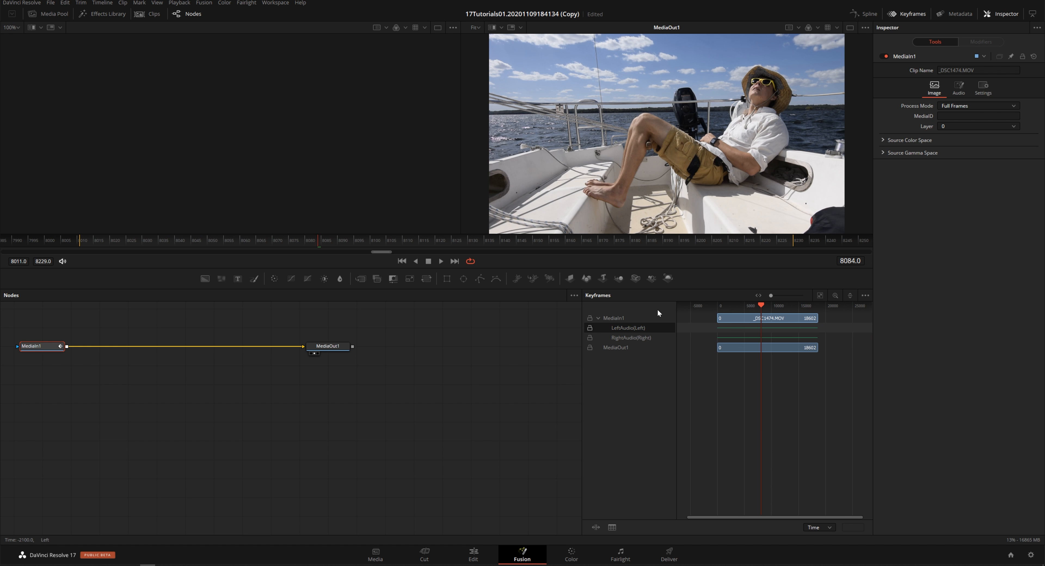
left_click_drag(754, 308, 734, 310)
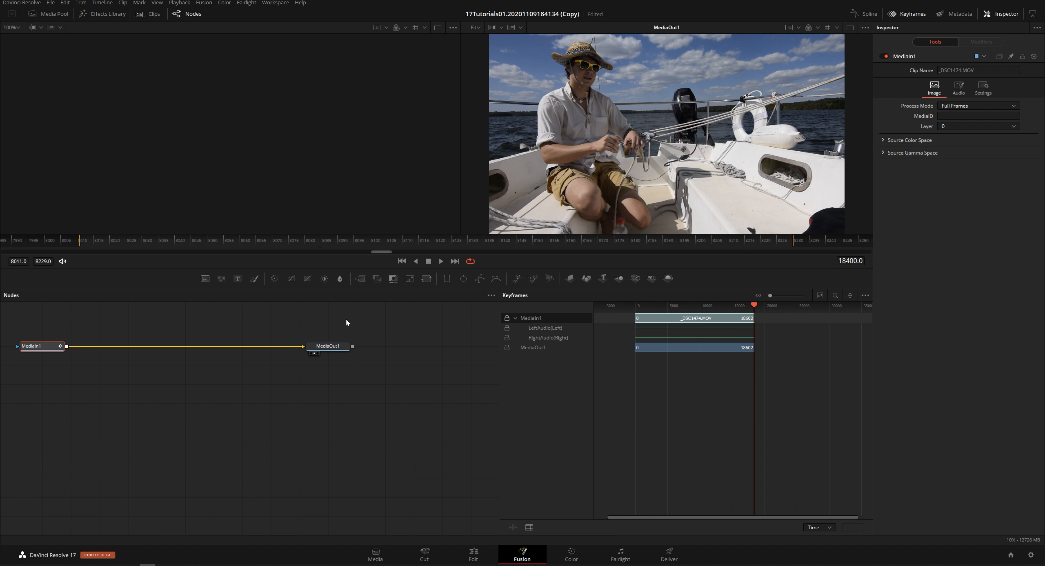
Step: Try inserting a Merge node between MediaIn1 and MediaOut1, and reset its Blend to 1.0
key("Delete")
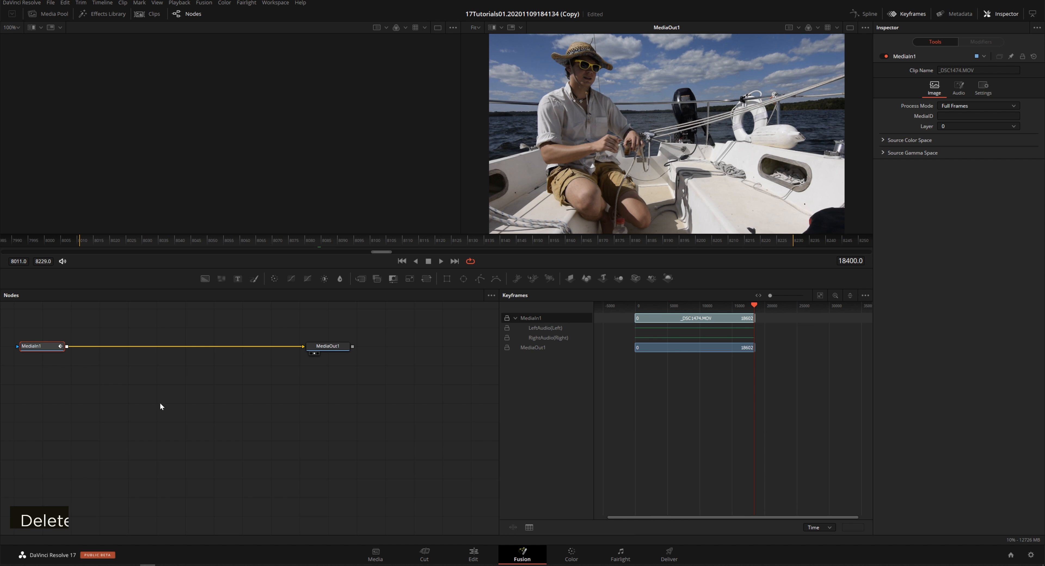
key("ctrl+space")
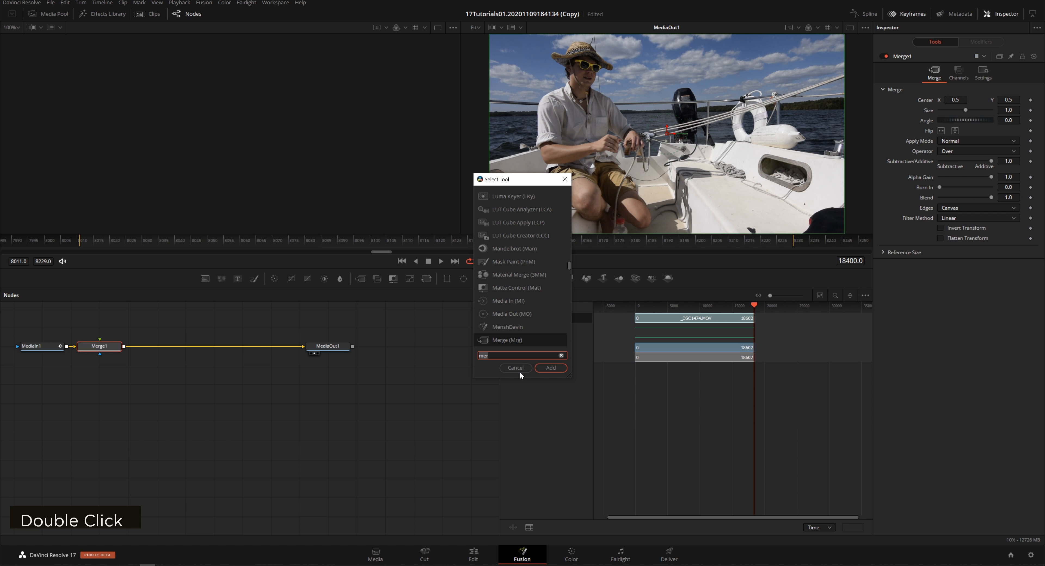
left_click(519, 370)
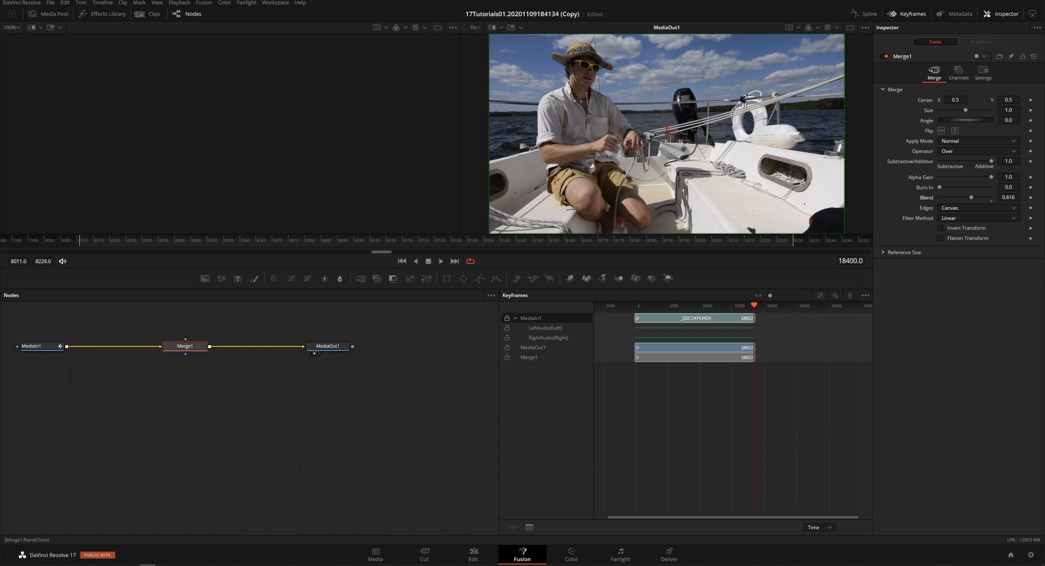
double_click(972, 198)
Step: Add a Background node merged with the footage and delete the original Merge1 node
key("ctrl+space")
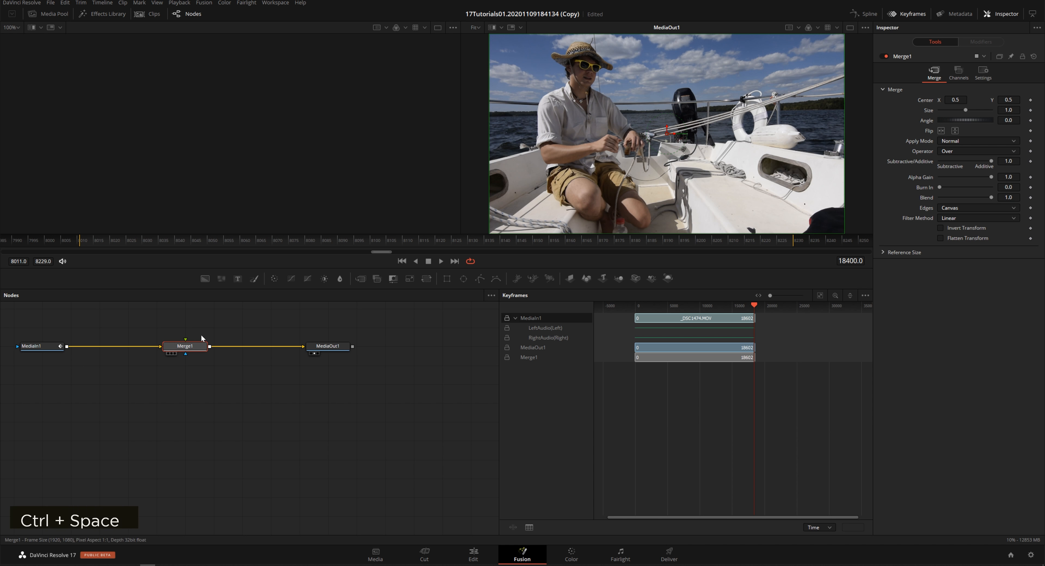
type("back")
key("Return")
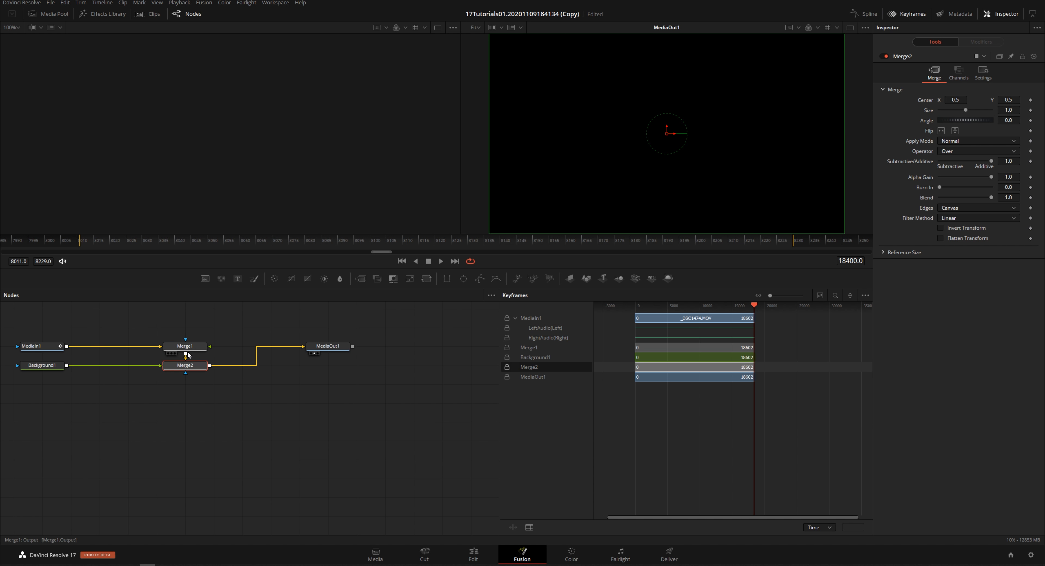
left_click(195, 344)
key("Delete")
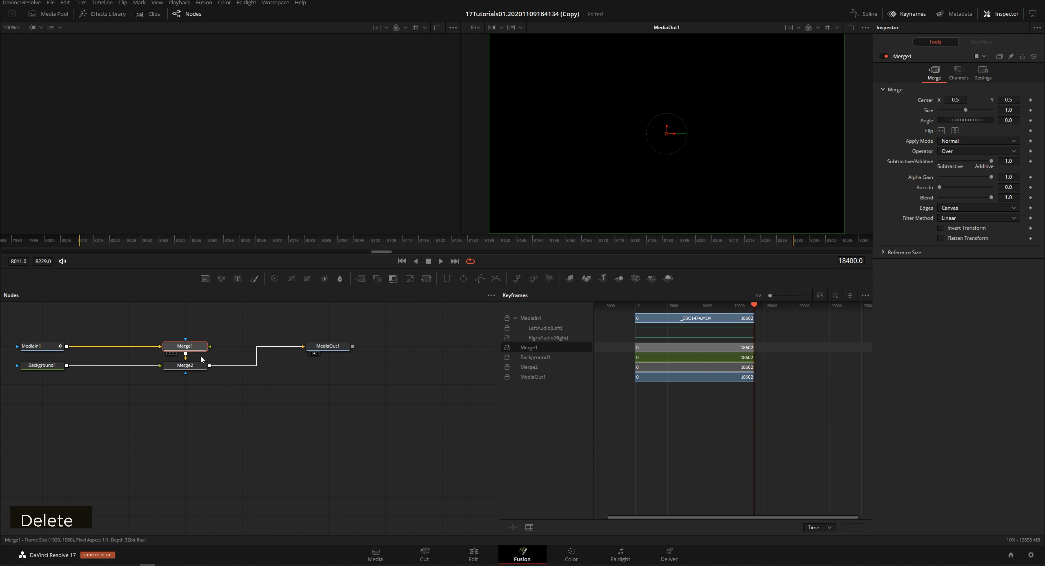
Step: Swap Merge2's inputs so the footage sits over the background, and modify its Blend with Anim Curves
double_click(195, 364)
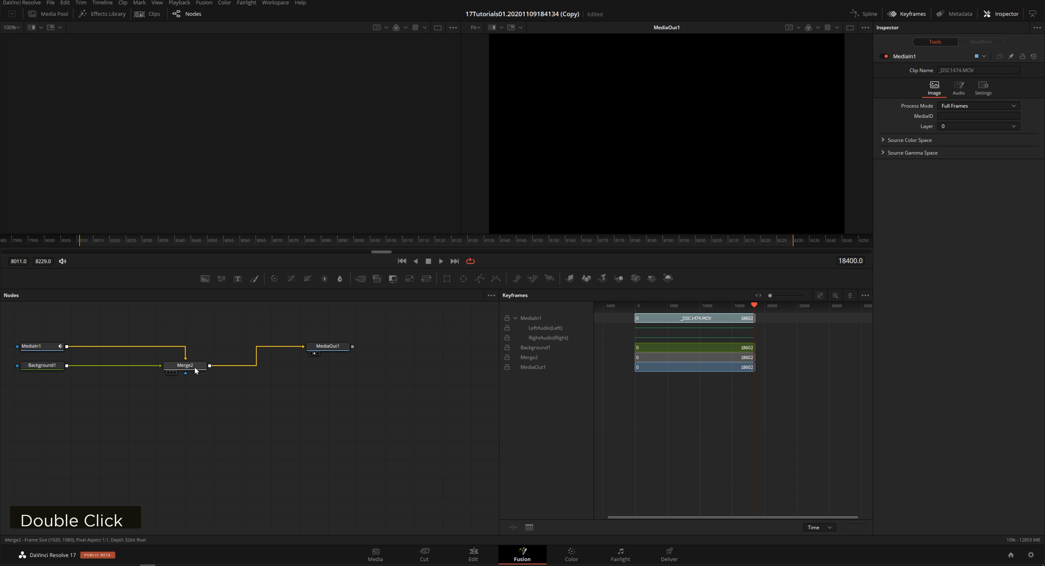
key("ctrl+t")
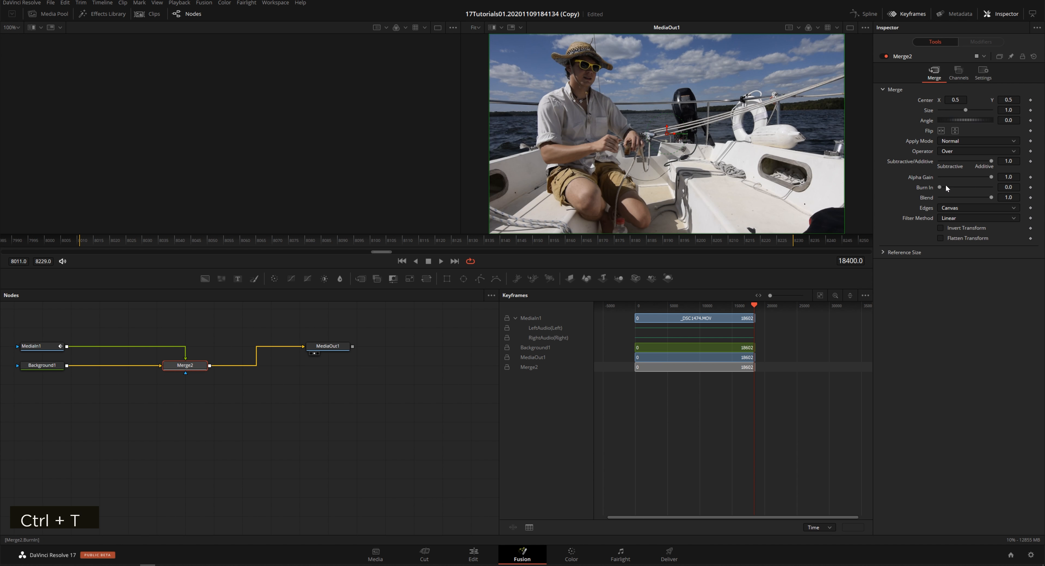
mouse_move(989, 198)
left_mouse_down()
mouse_move(926, 197)
mouse_move(995, 196)
left_mouse_up()
right_click(925, 200)
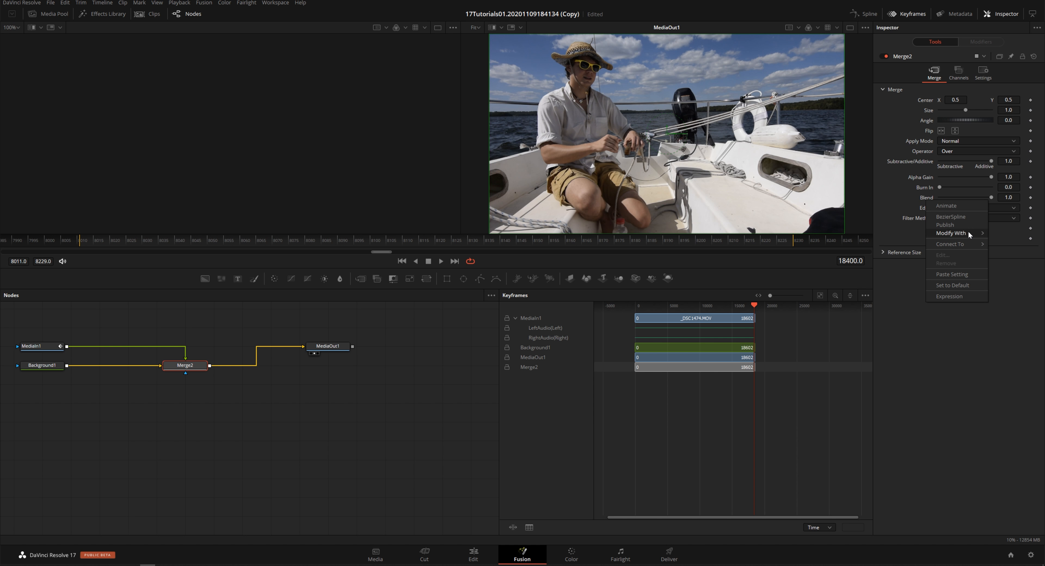
mouse_move(968, 232)
left_click(915, 234)
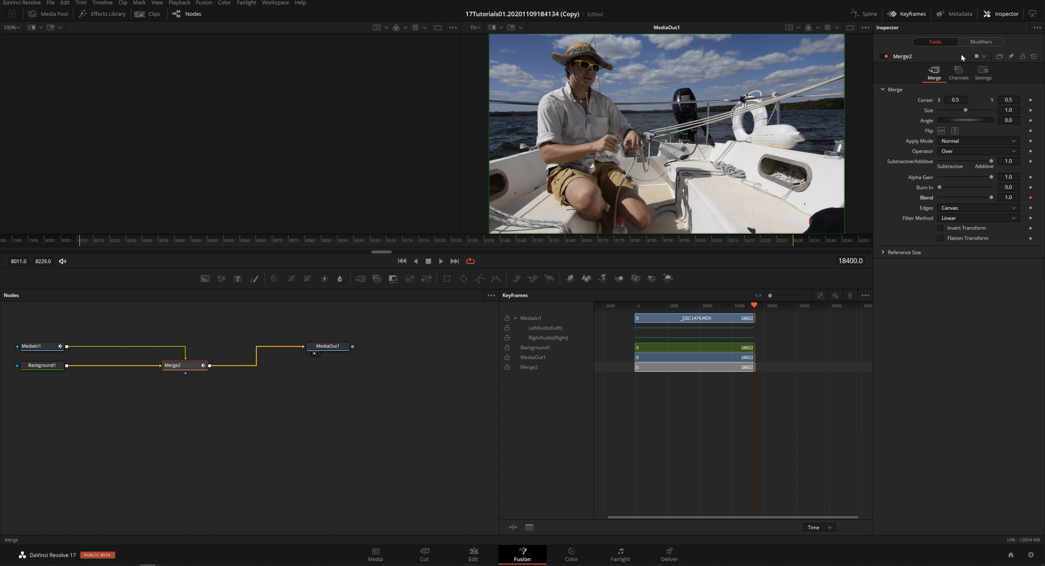
Step: Set the Anim Curves modifier on Merge2's Blend to the Duration source with an Easing curve
left_click(984, 42)
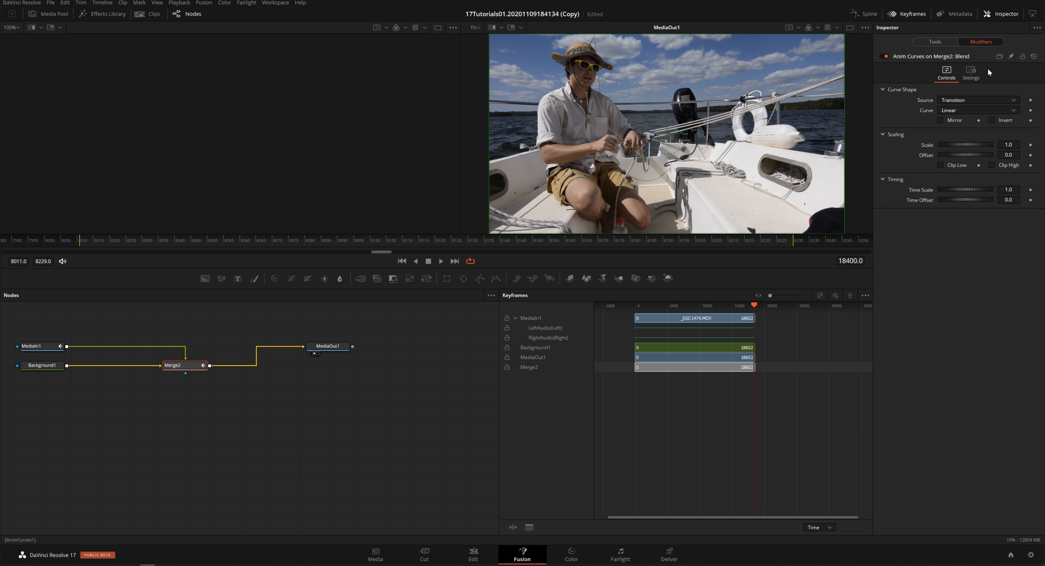
left_click(971, 73)
left_click(947, 76)
left_click(981, 100)
left_click(976, 110)
left_click(960, 111)
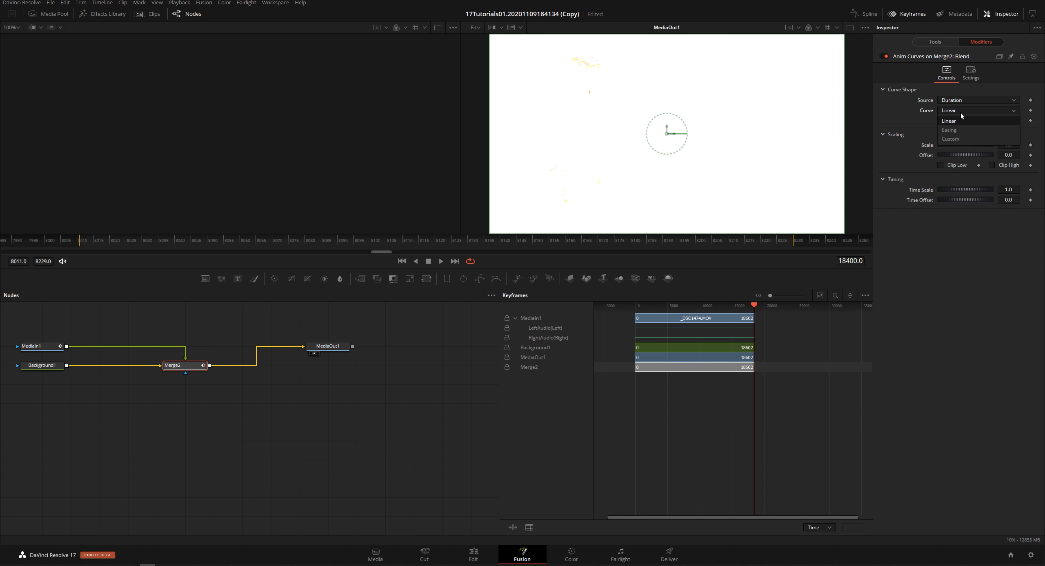
left_click(961, 130)
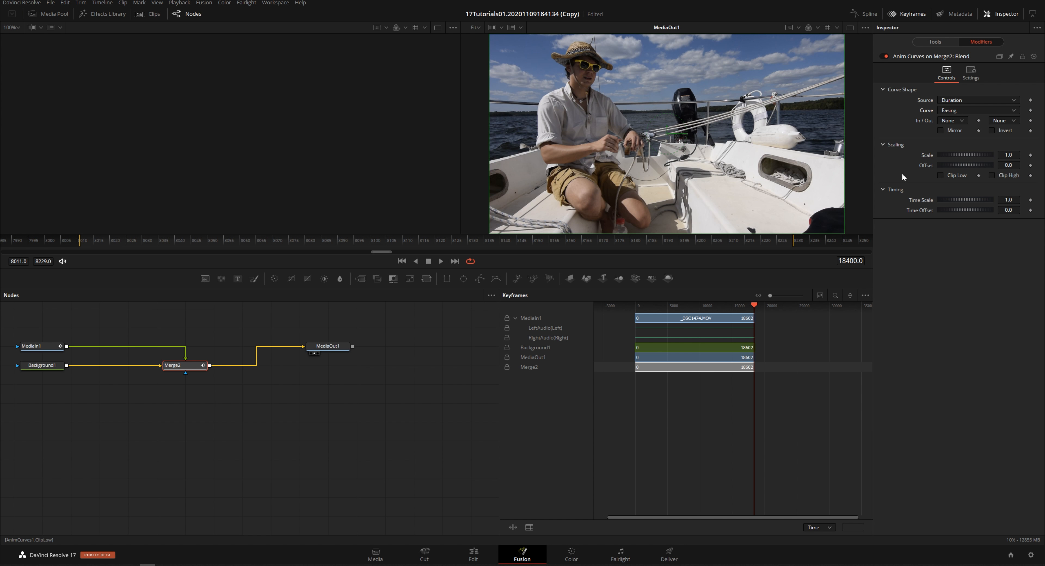
Step: Set the Blend modifier's Time Scale to about 0.174, preview the fade, and scrub to frame 12400
key("space")
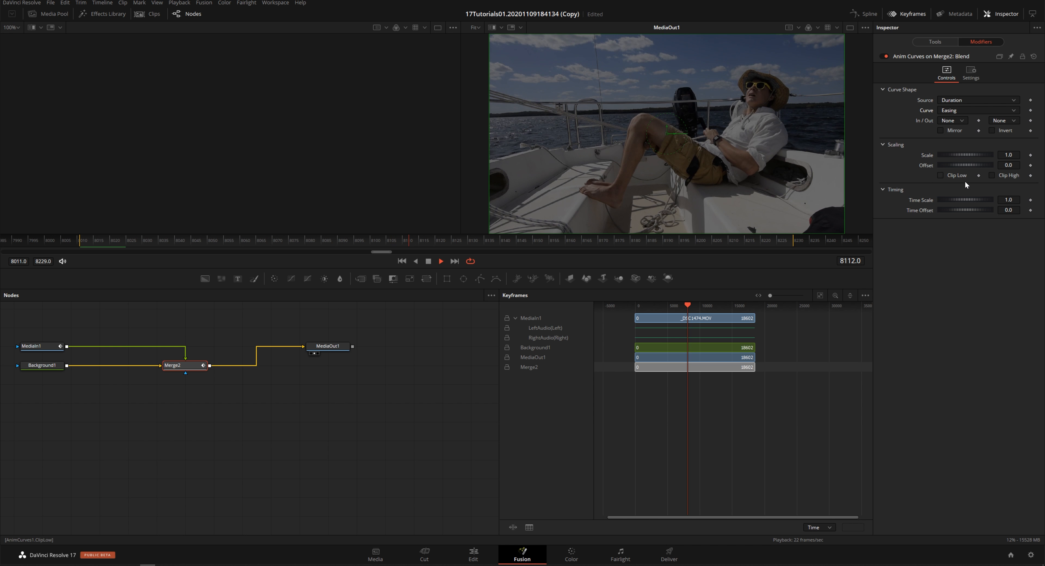
key("space")
left_click(959, 198)
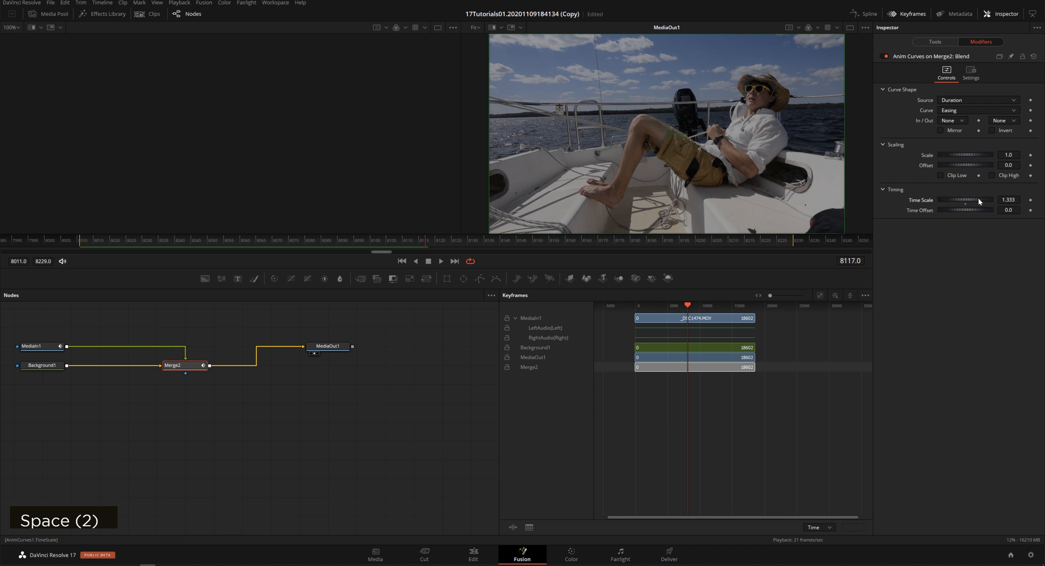
left_click_drag(1018, 202, 917, 203)
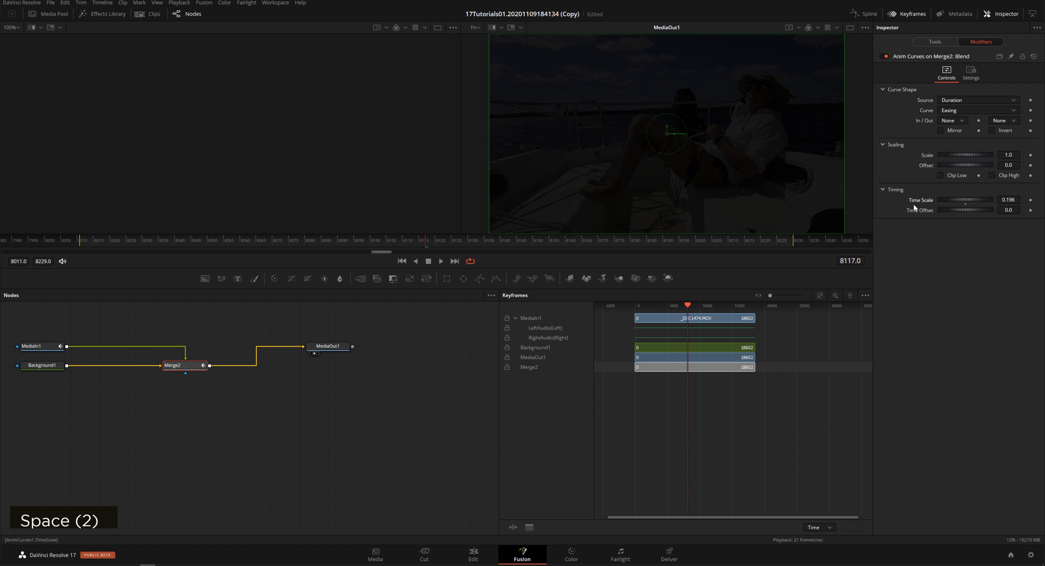
key("space")
key("space")
scroll(689, 308, "down", 1)
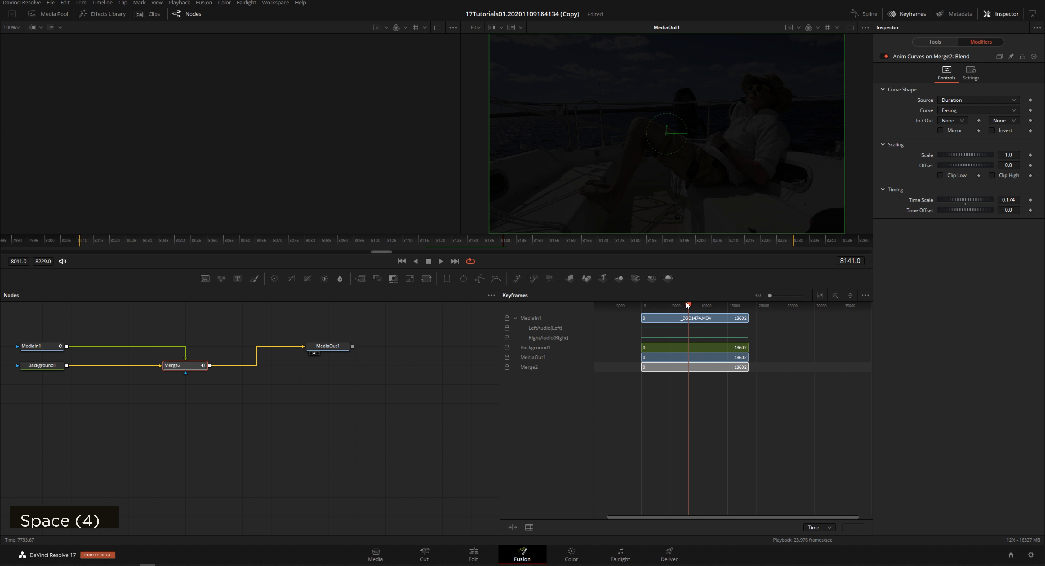
left_click_drag(690, 305, 713, 305)
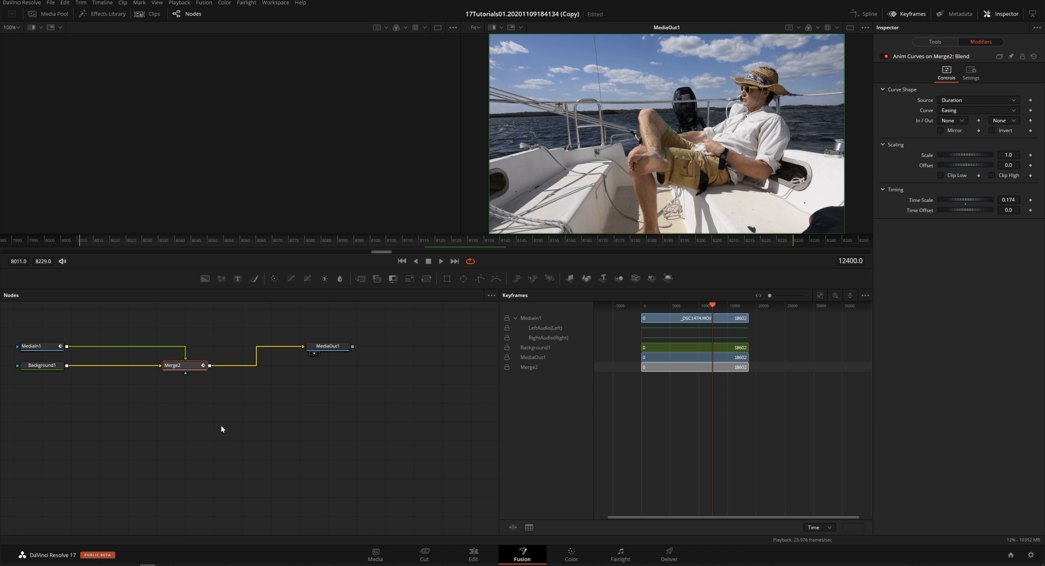
Step: Deselect the nodes and display the Shape tools category of the Effects Library
right_click(212, 415)
left_click(153, 313)
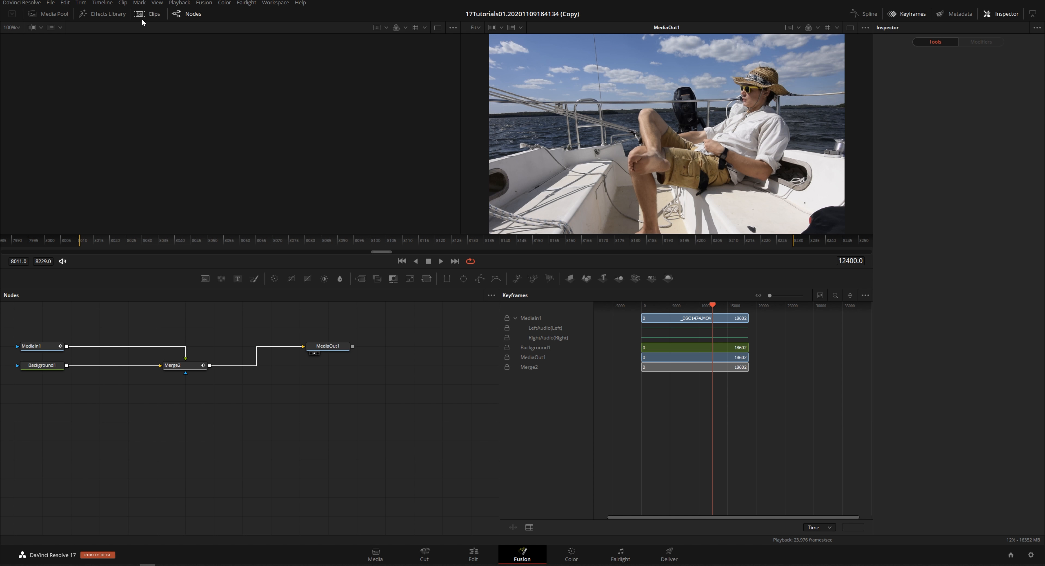
left_click(108, 15)
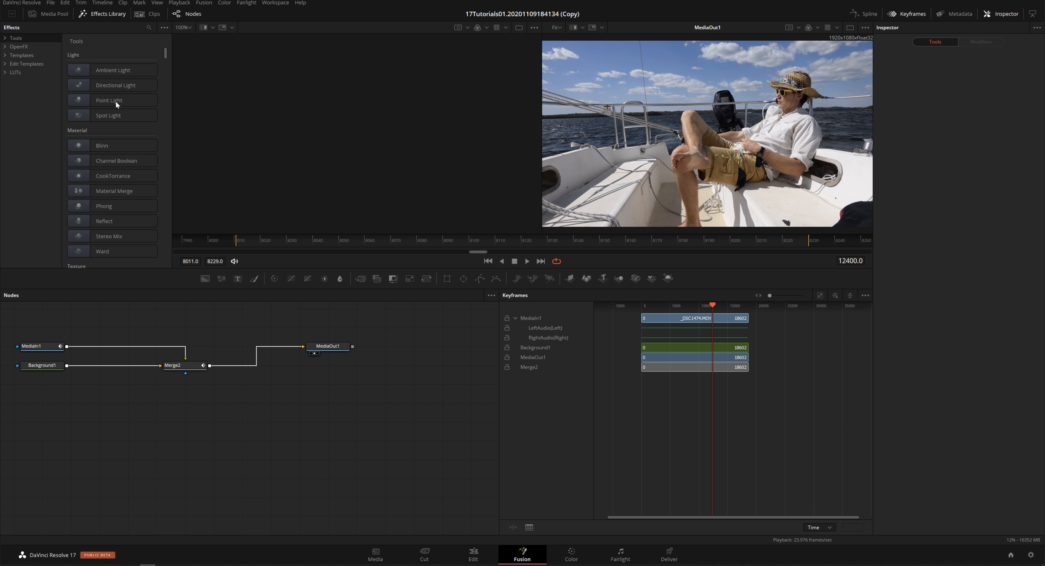
left_click(6, 50)
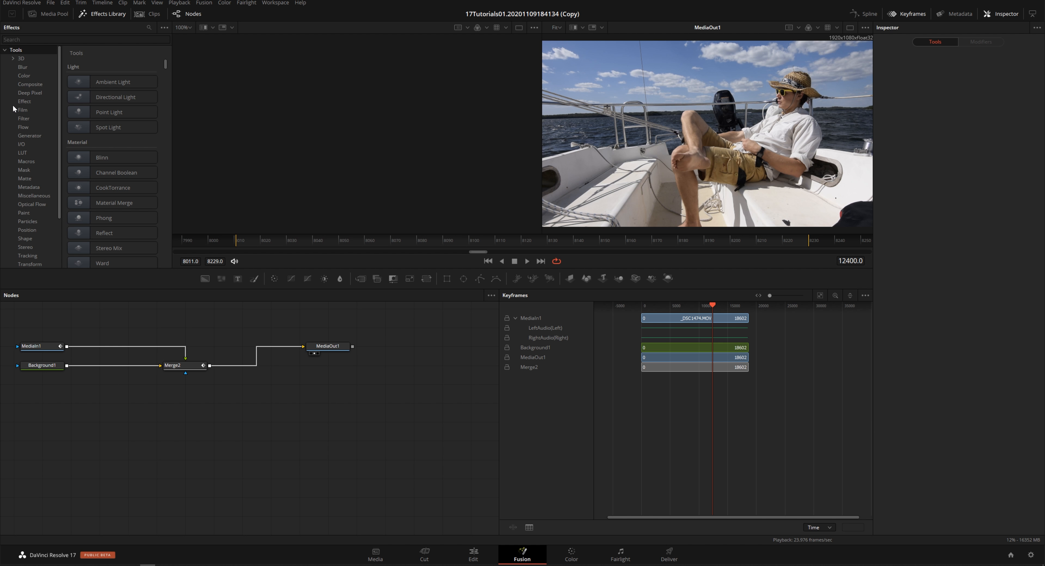
left_click(31, 239)
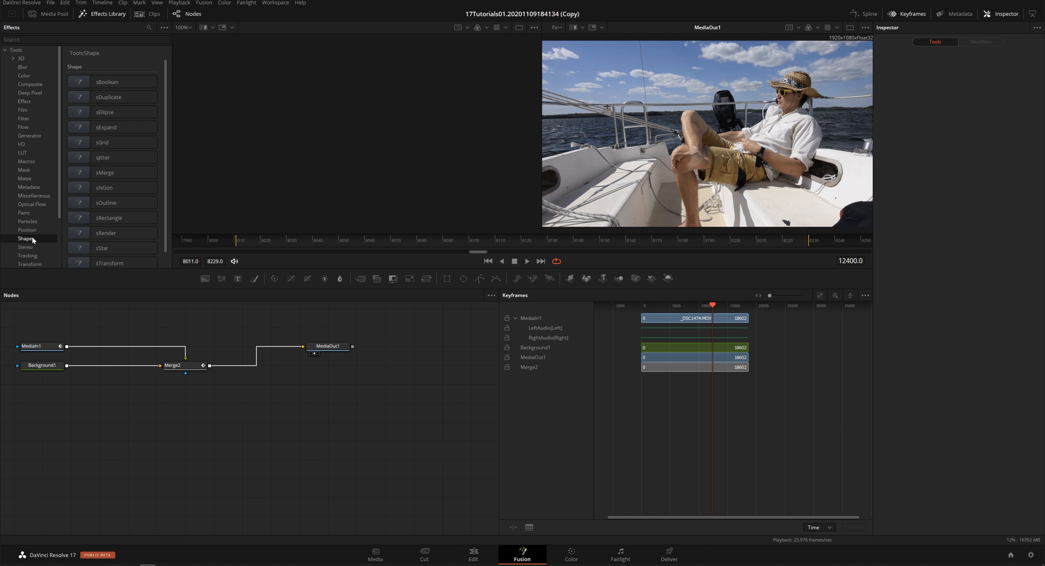
Step: Add an sRectangle shape node above MediaIn1 and load it in the first viewer
scroll(122, 162, "down", 2)
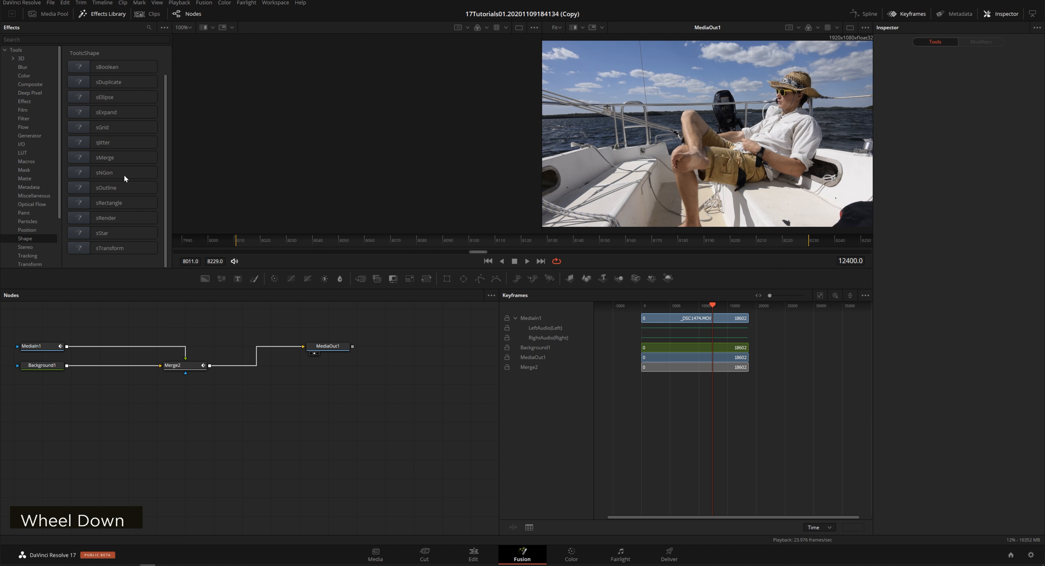
middle_click(181, 328)
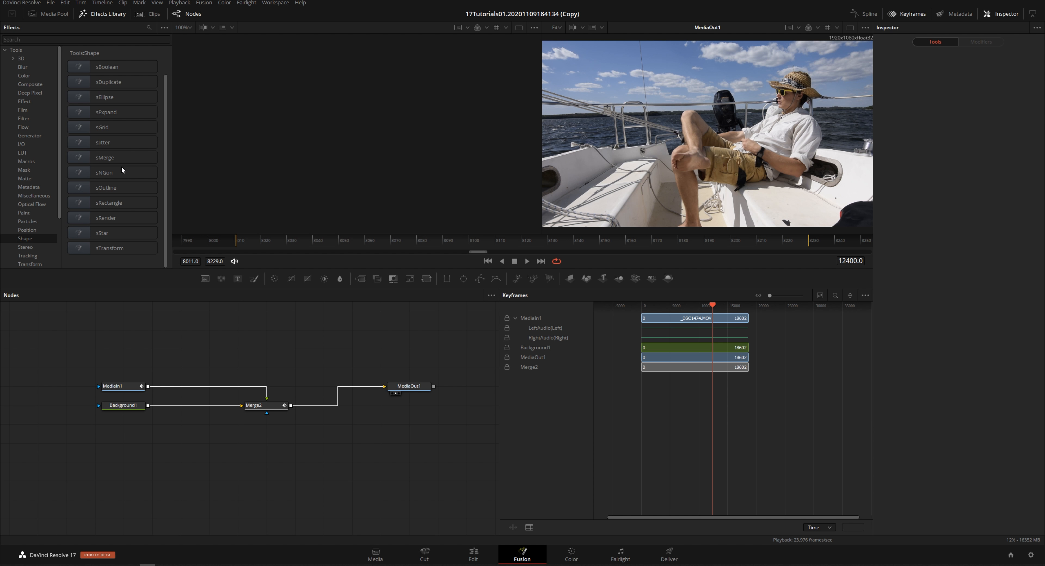
left_click_drag(122, 203, 126, 349)
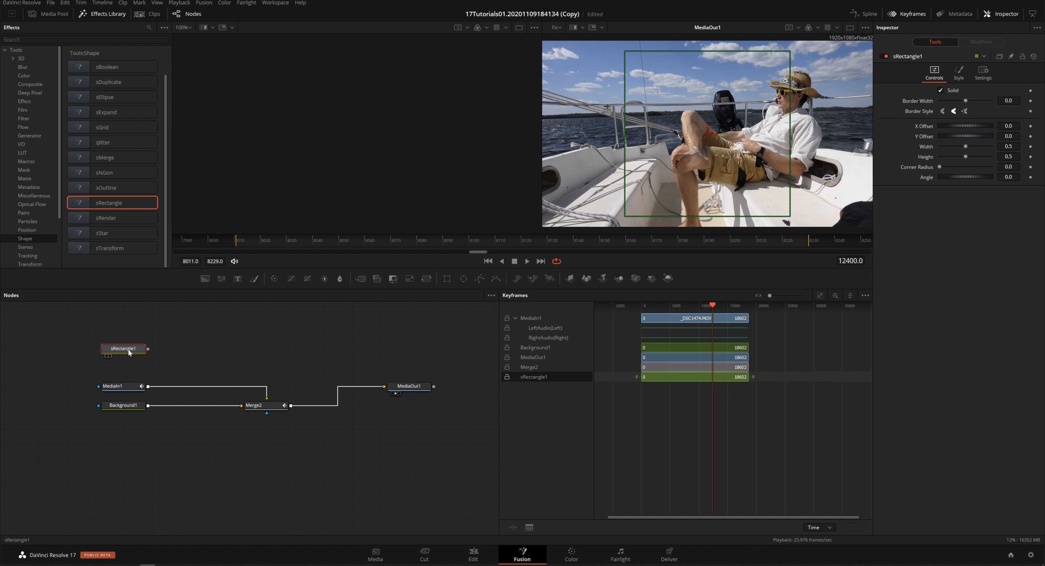
key("1")
Step: Add a Background node beneath sRectangle1 for comparison
key("ctrl+space")
type("back")
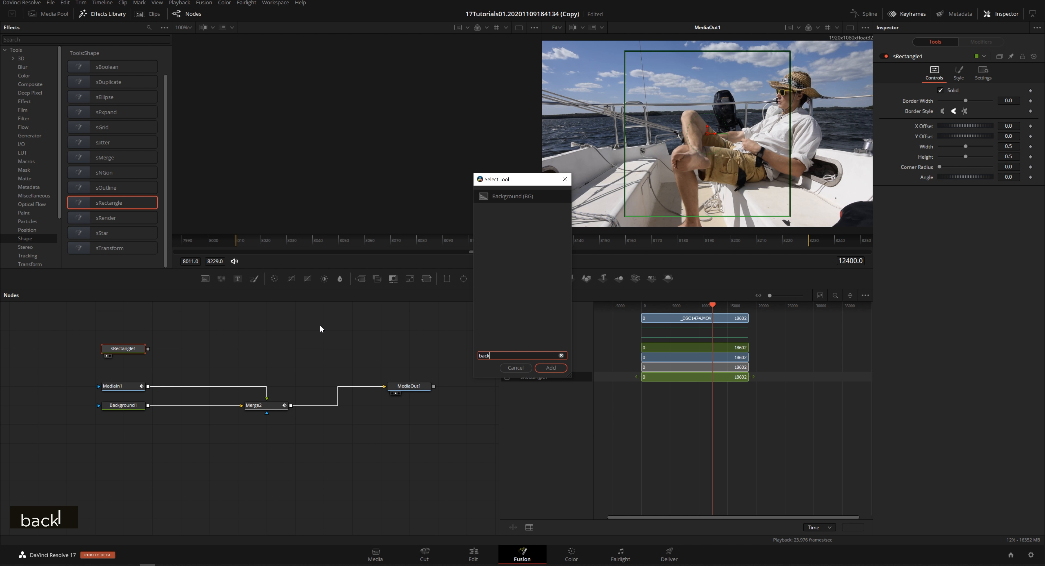
key("Return")
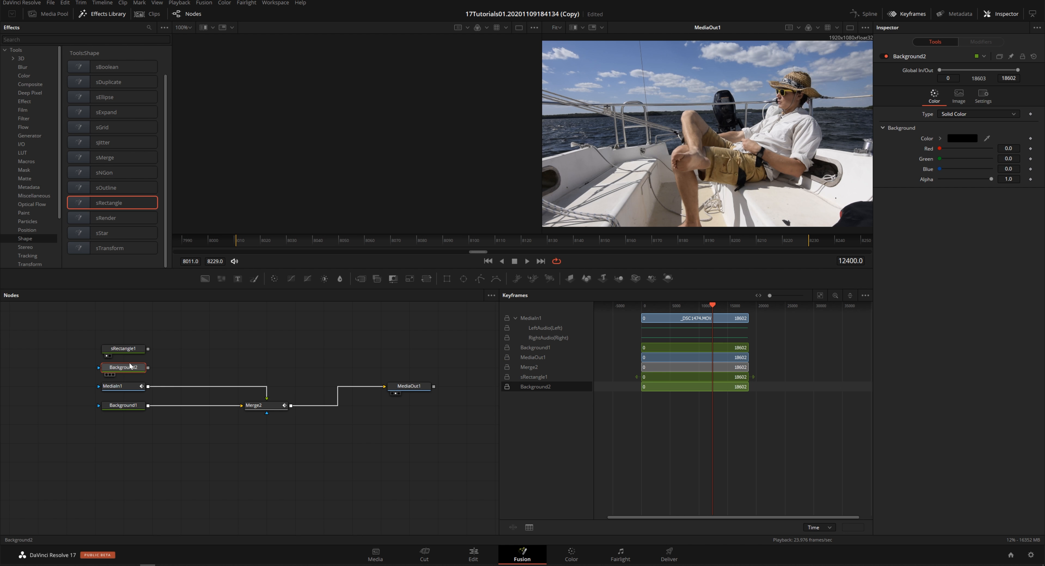
Step: Move sRectangle1 clear of the Background, connect an sRender node after it, and view sRender1 in the first viewer
left_click_drag(126, 351, 155, 333)
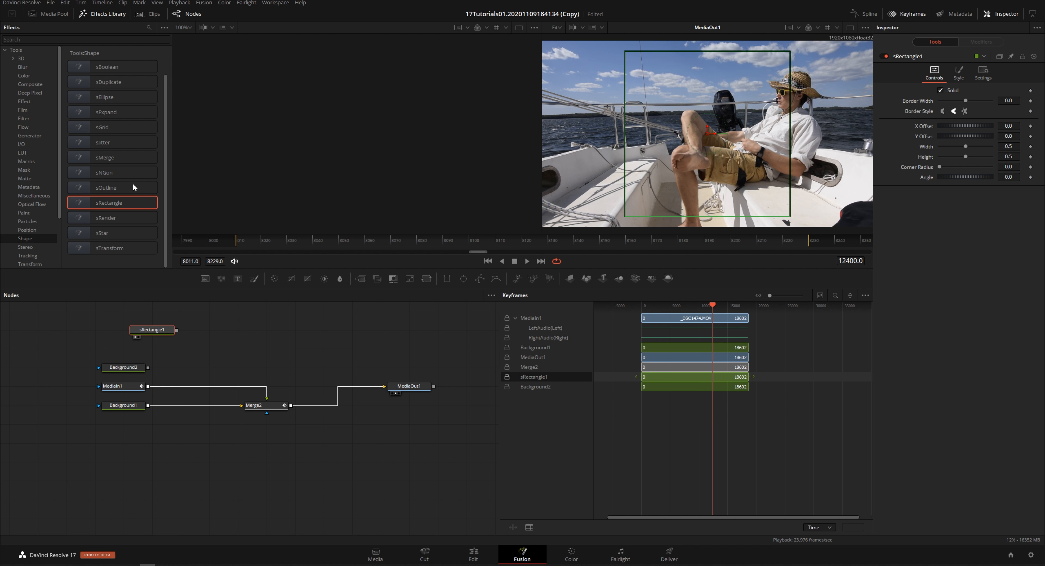
left_click_drag(113, 215, 266, 332)
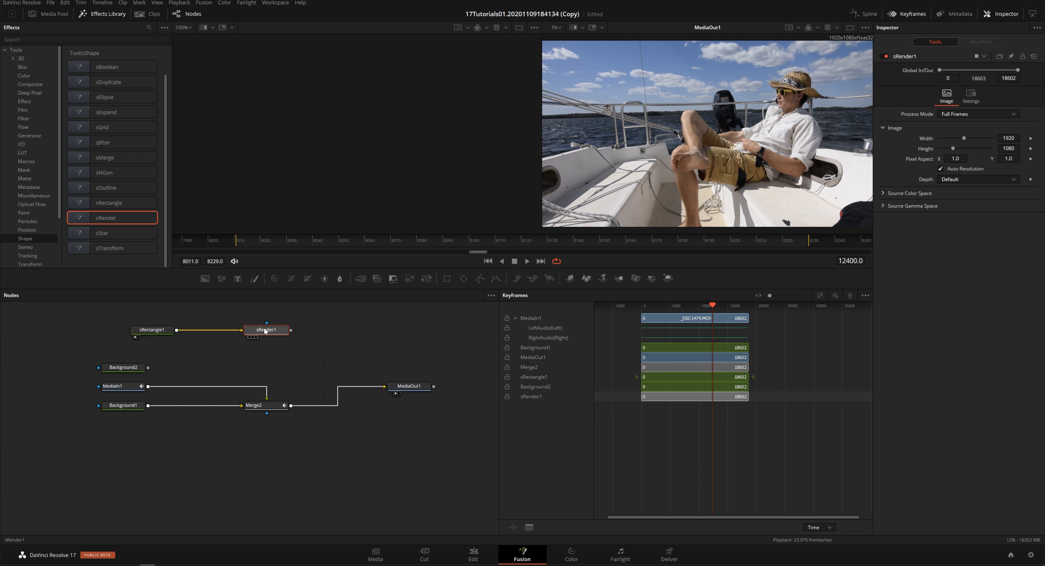
key("1")
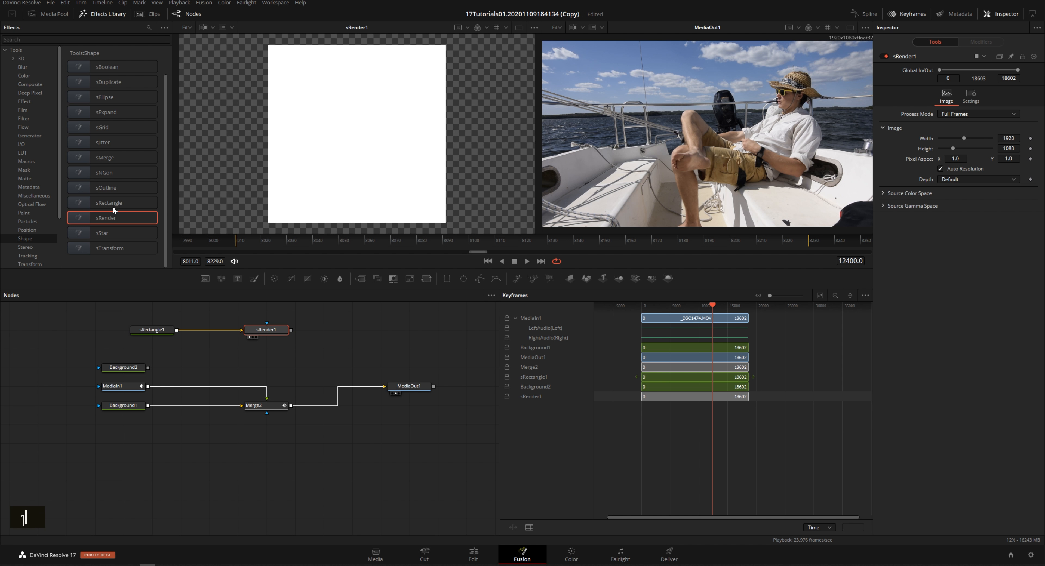
Step: Examine sRectangle1's shape controls, style options and settings
left_click(152, 330)
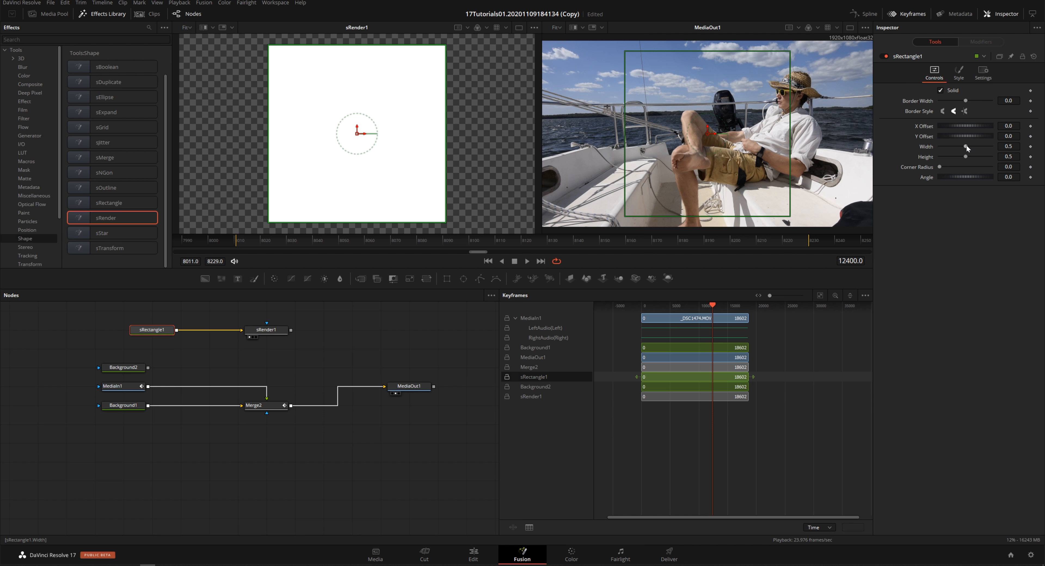
left_click_drag(967, 146, 967, 145)
left_click(959, 73)
left_click(983, 72)
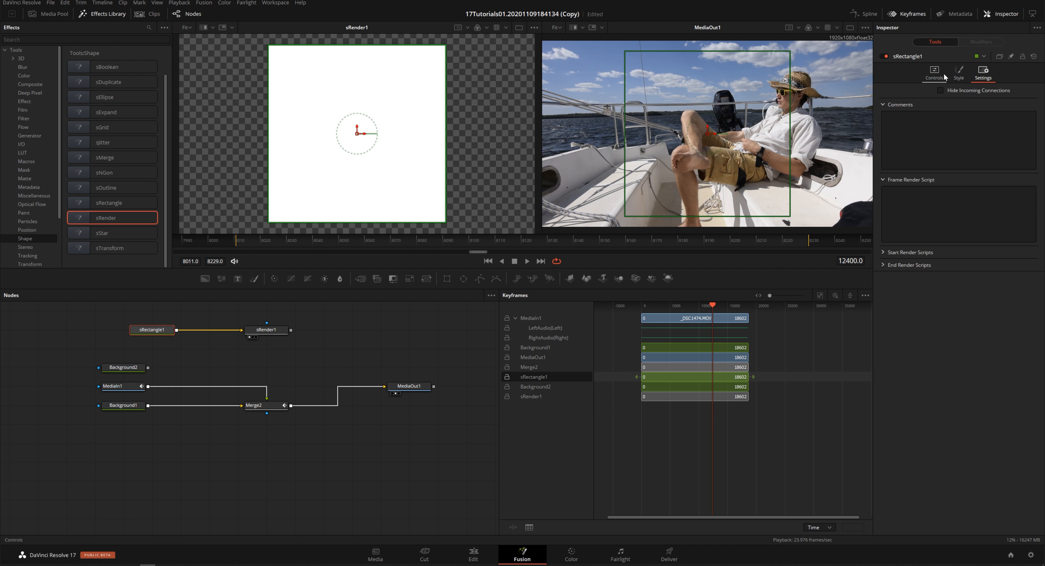
left_click(944, 73)
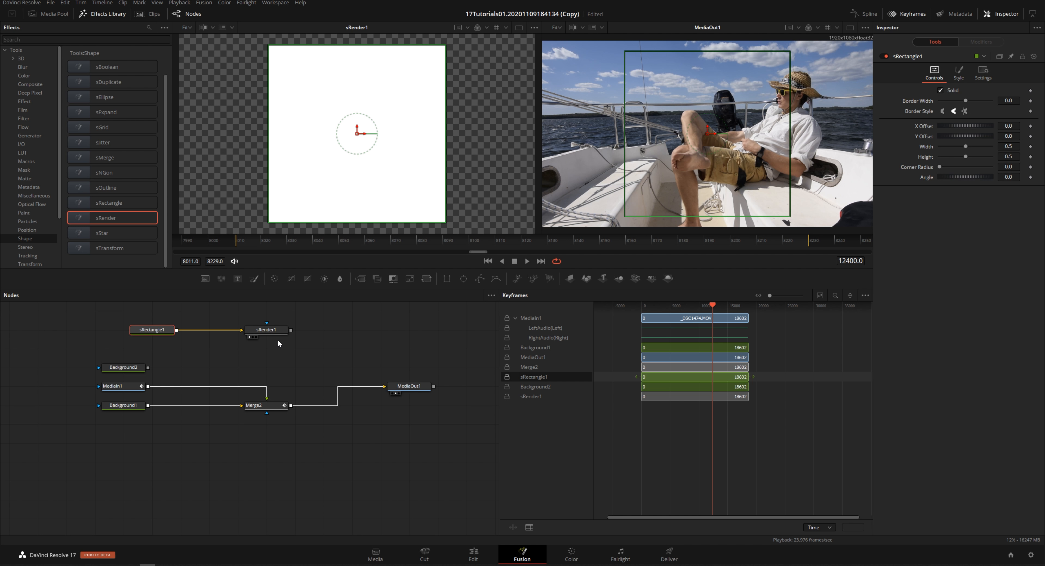
Step: Insert an sDuplicate node between sRectangle1 and sRender1, and set its X Offset to 0.13
double_click(275, 329)
left_click_drag(276, 329, 361, 329)
left_click_drag(113, 81, 255, 332)
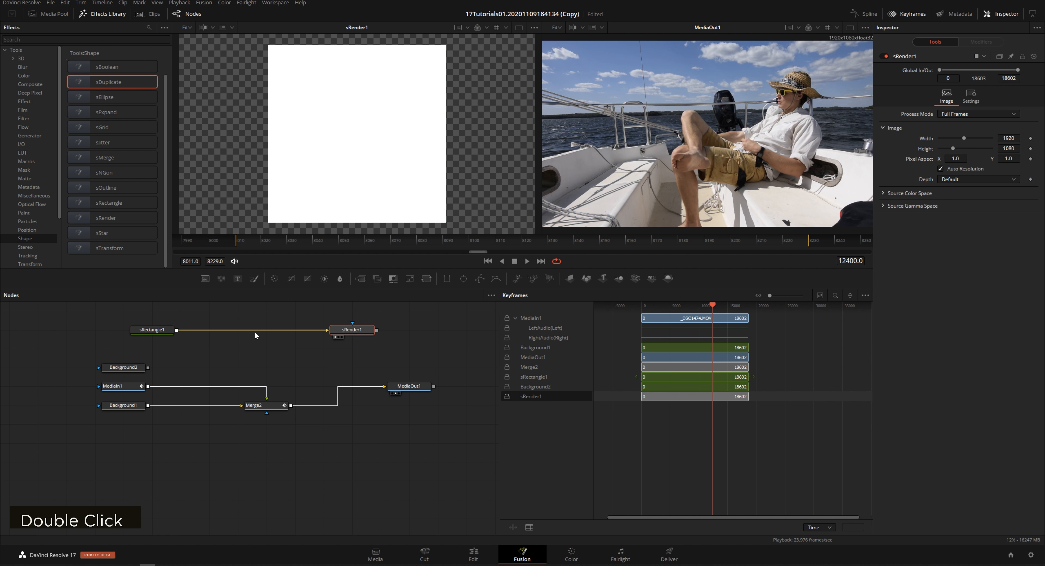
left_click_drag(114, 82, 261, 332)
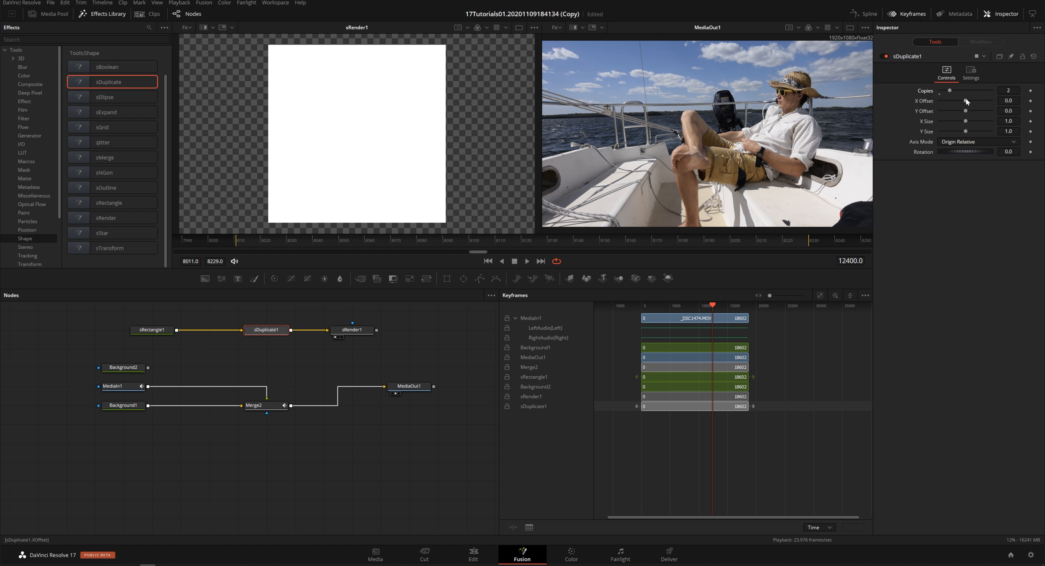
left_click_drag(966, 98, 975, 99)
Step: Try to insert a DropShadow node between sRectangle1 and sDuplicate1, and delete it
left_click(152, 330)
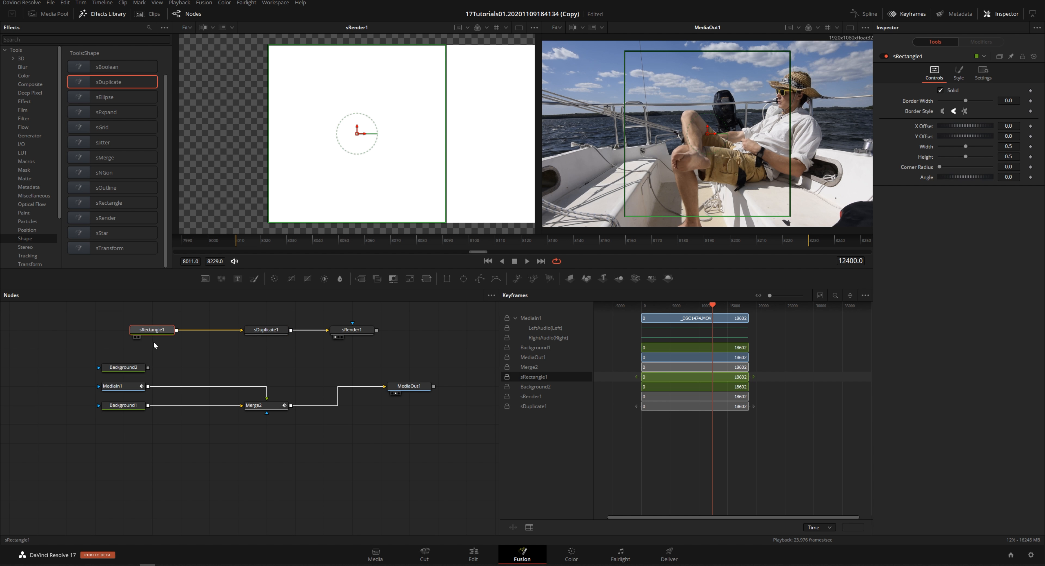
left_click(153, 345)
key("ctrl+space")
type("back")
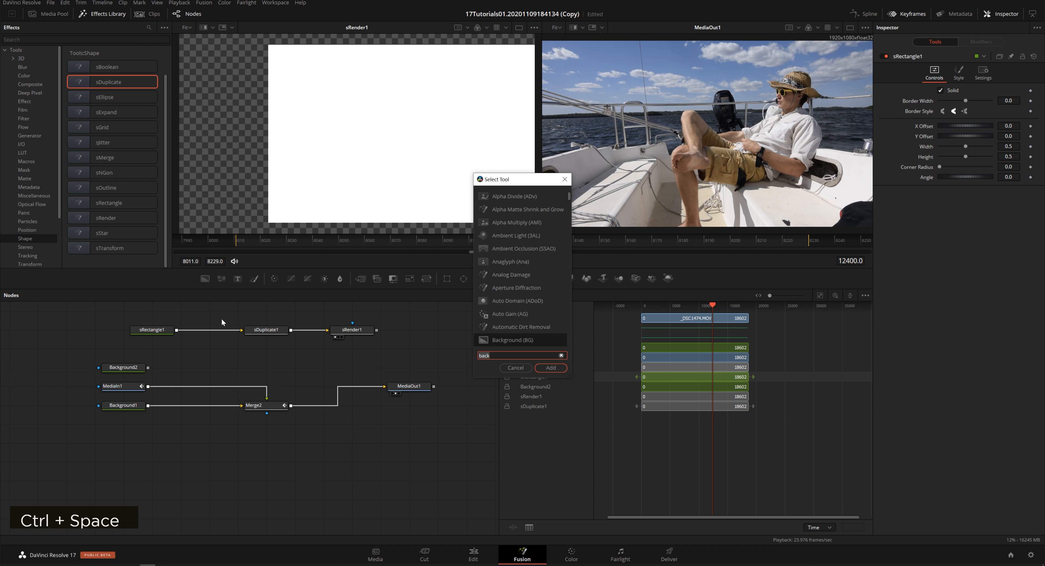
type("dro")
key("Return")
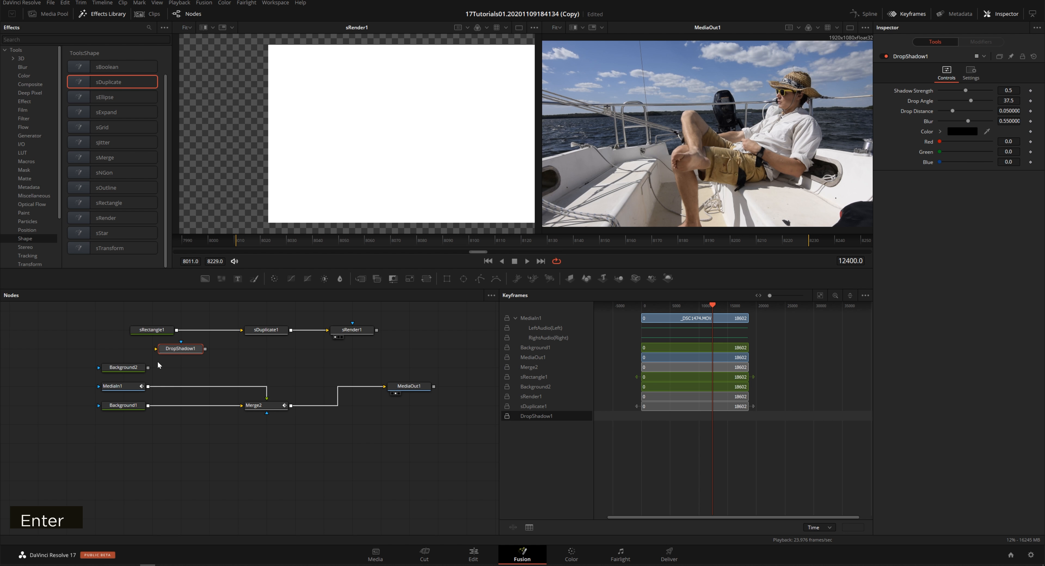
mouse_move(181, 352)
left_mouse_down()
mouse_move(210, 319)
mouse_move(181, 342)
left_mouse_up()
double_click(190, 350)
key("Delete")
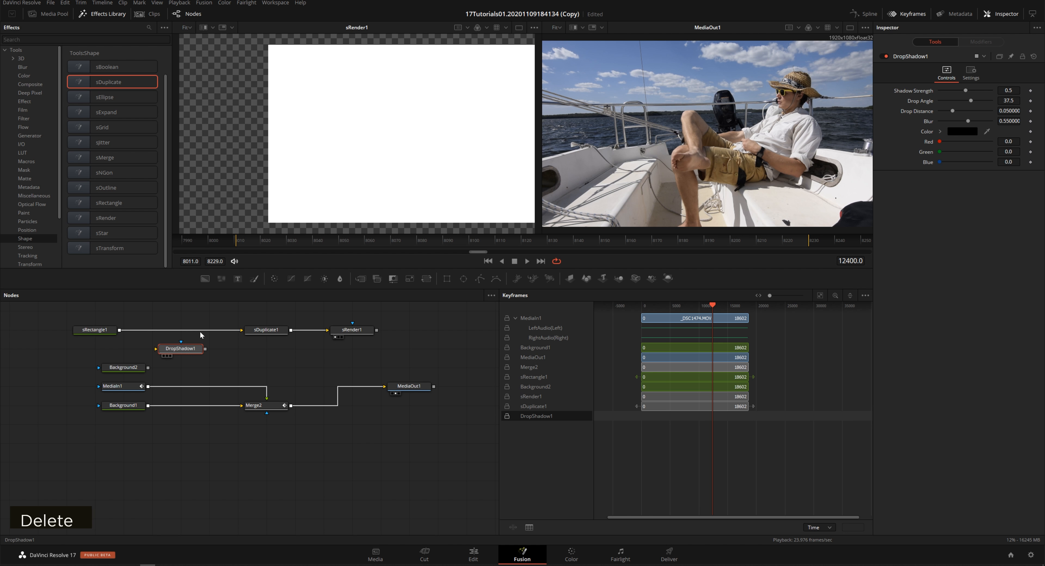
Step: Insert an sOutline node between sRectangle1 and sDuplicate1
scroll(116, 219, "down", 1)
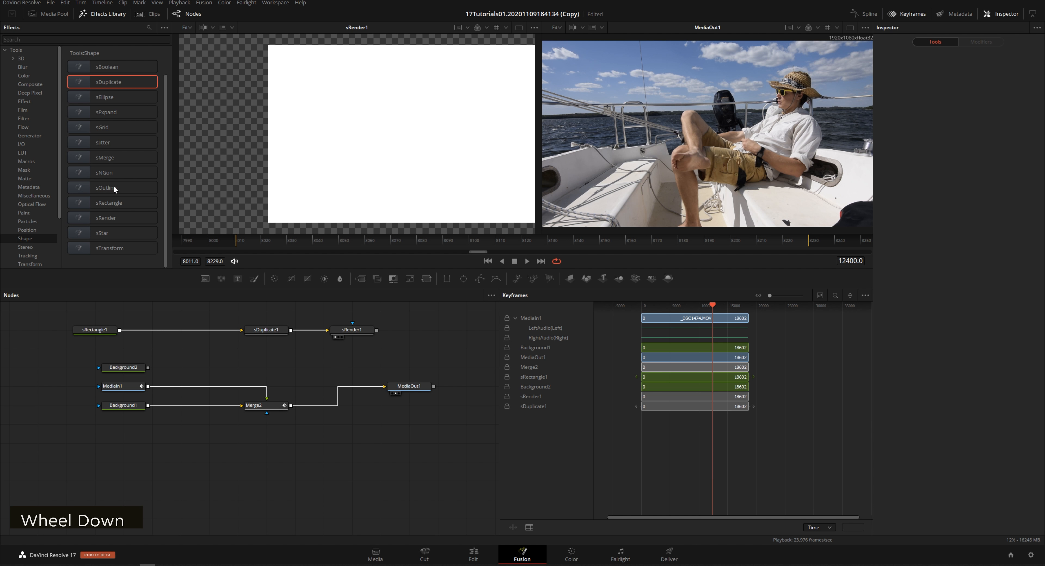
left_click_drag(114, 187, 183, 337)
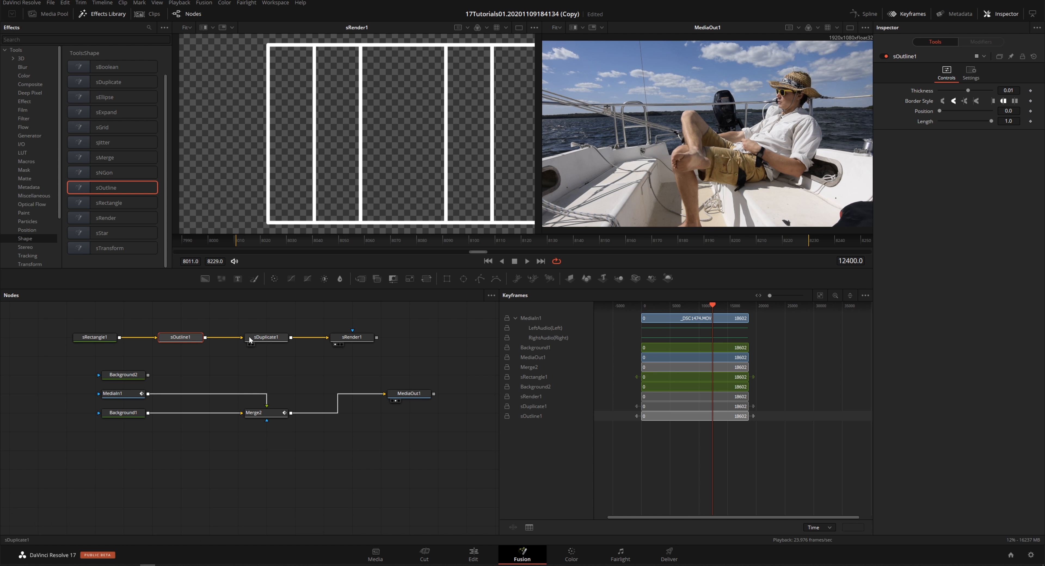
Step: Set sDuplicate1's X Size to 0.77 and Y Offset to -0.16, and save the project
left_click(265, 337)
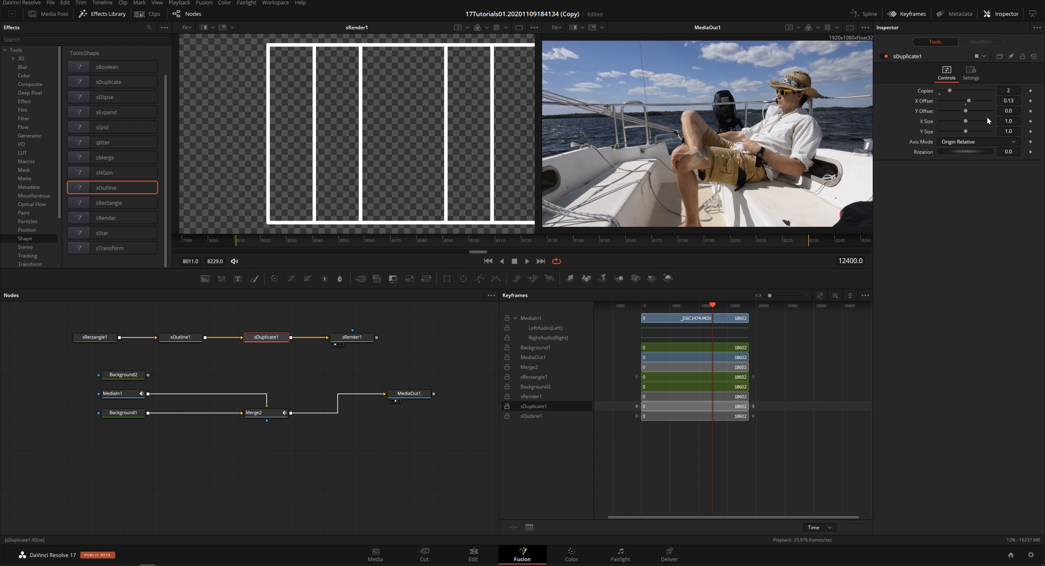
left_click_drag(966, 121, 962, 112)
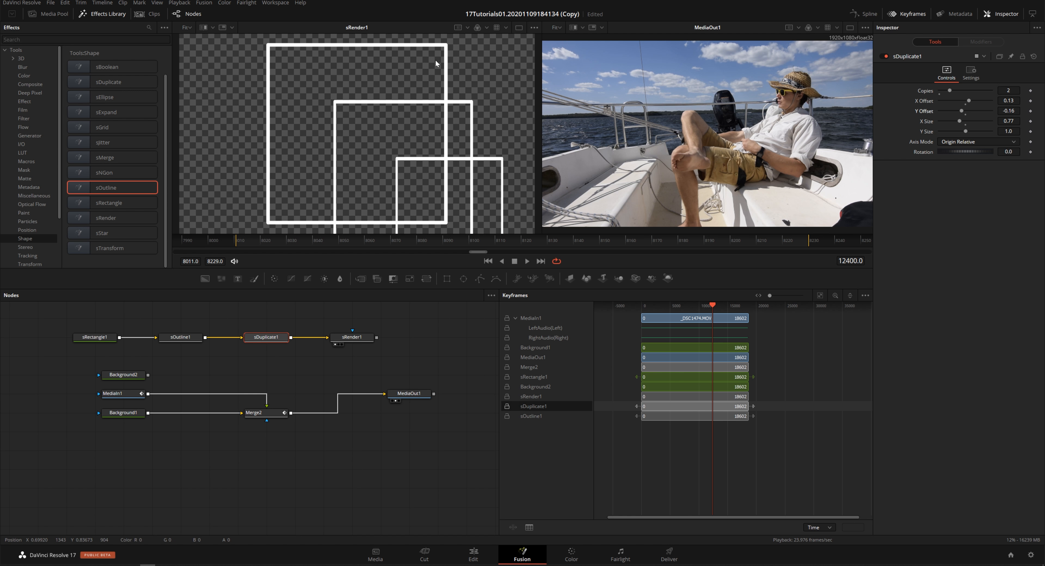
key("ctrl+s")
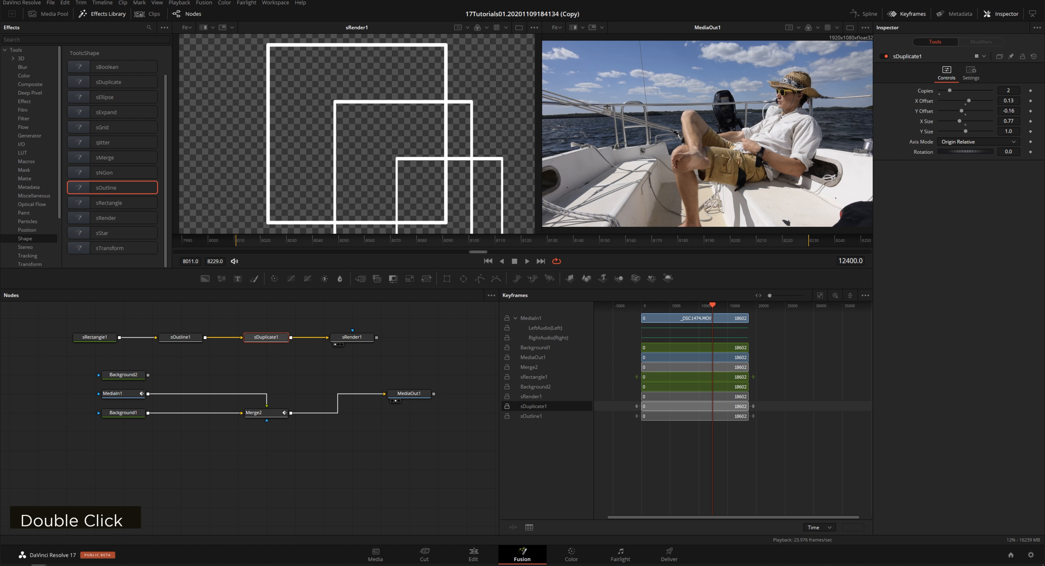
left_click(435, 337)
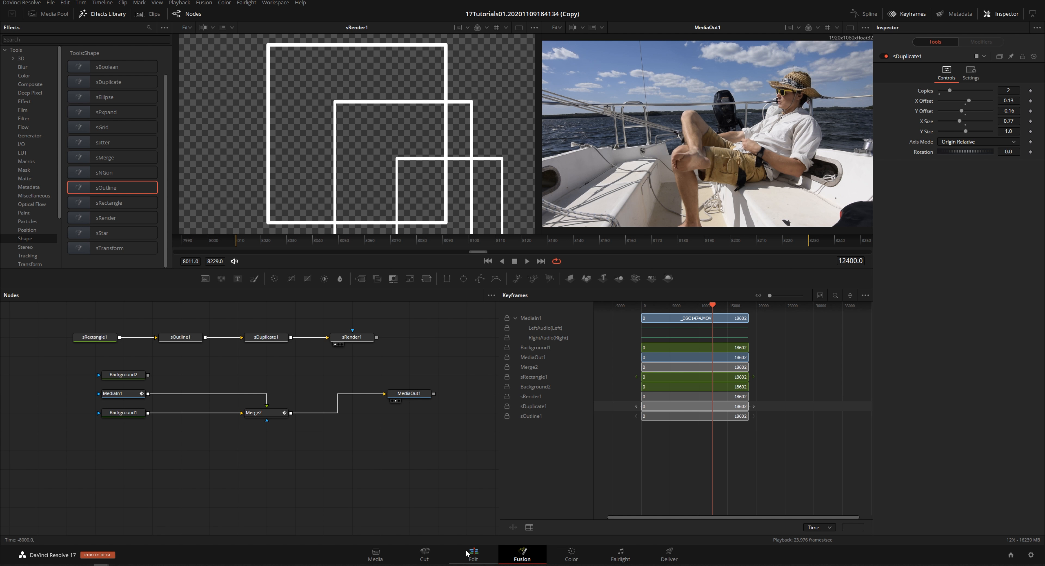
Step: Switch to the Edit page, fit Timeline 1 in view, and select the A004_06290713_C046 clip at 01:00:07:19
left_click(469, 554)
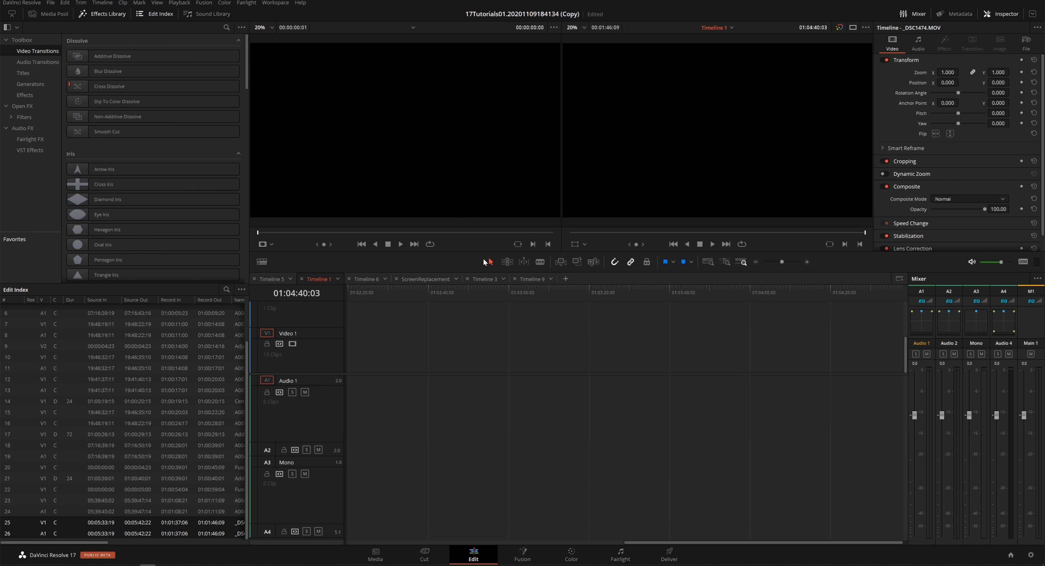
left_click(525, 349)
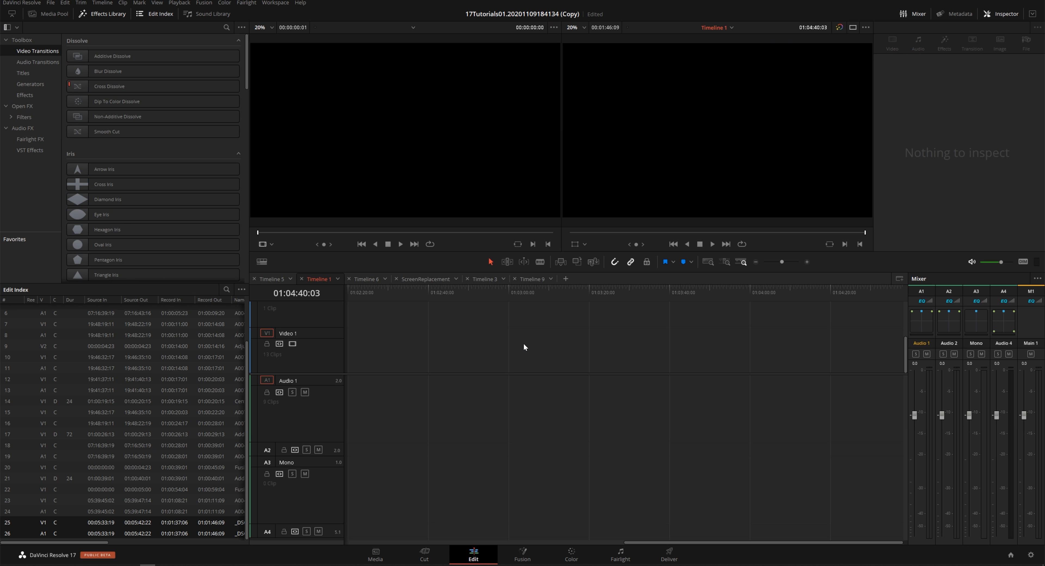
key("shift+z")
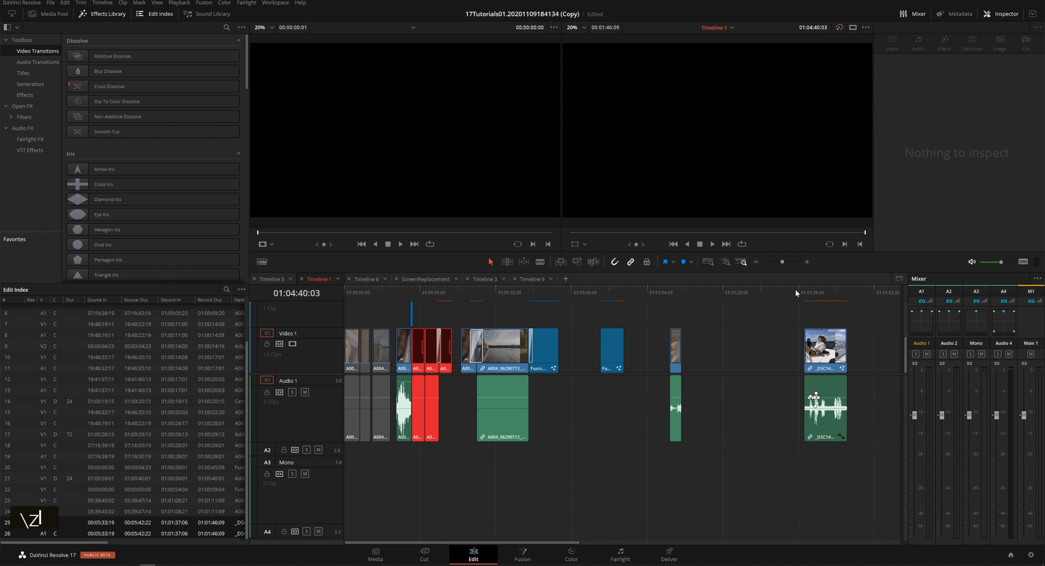
left_click_drag(796, 293, 817, 292)
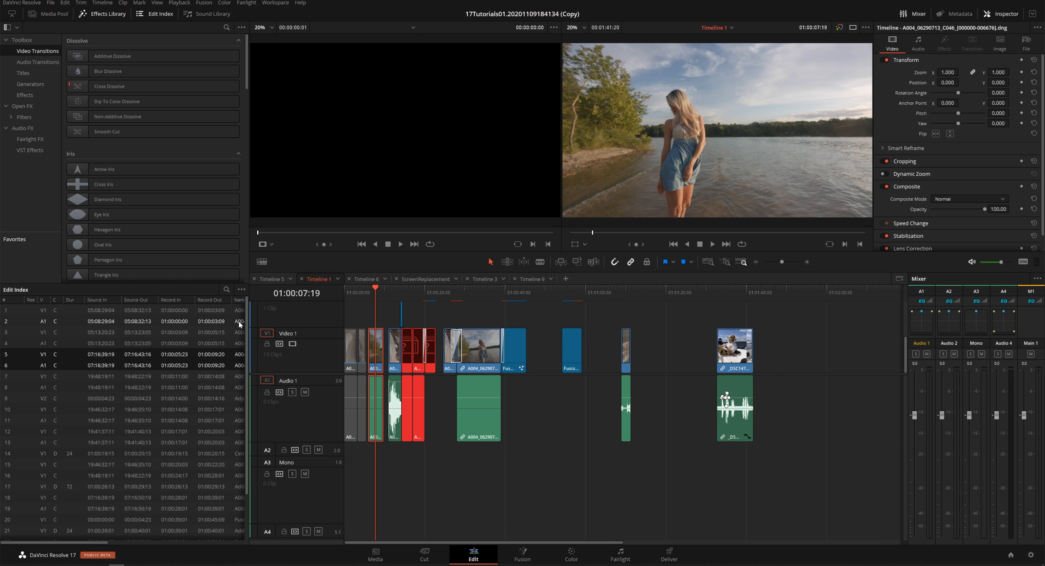
key("alt")
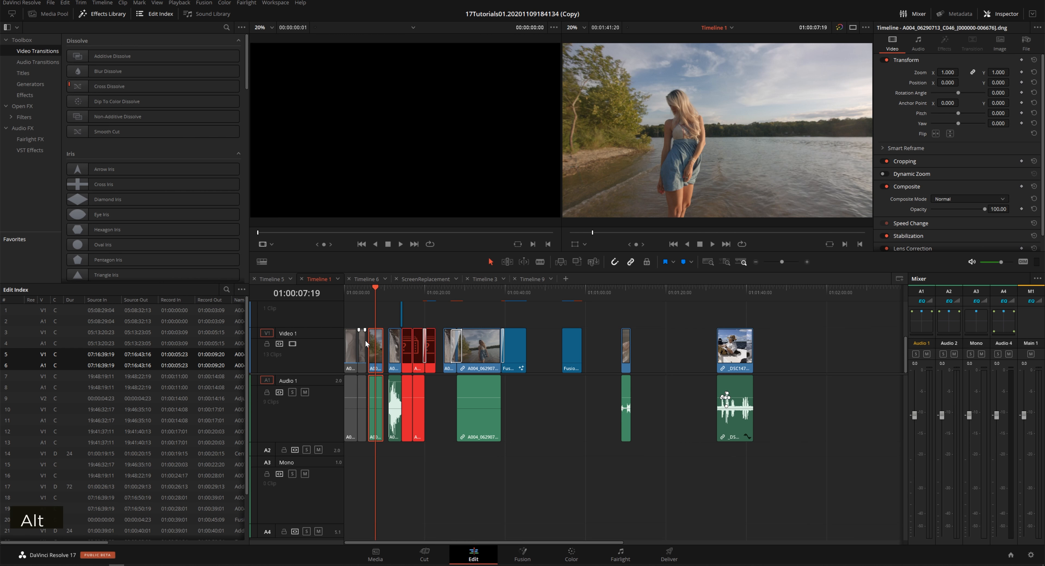
scroll(366, 344, "up", 5)
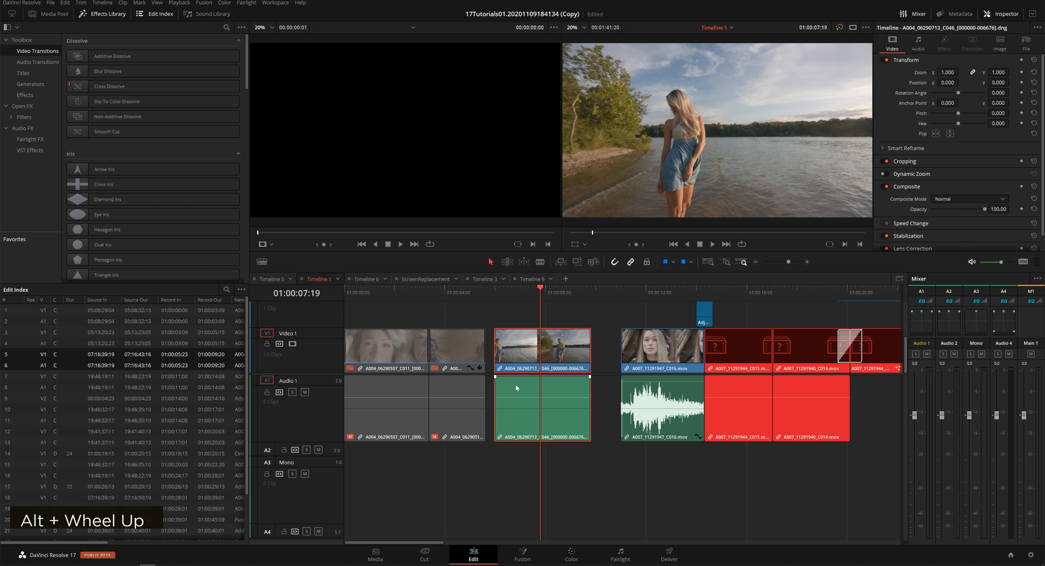
Step: Apply Smart Reframe with the Auto object of interest to the selected A004_06290713_C046 clip, and scrub through the result
left_click(888, 150)
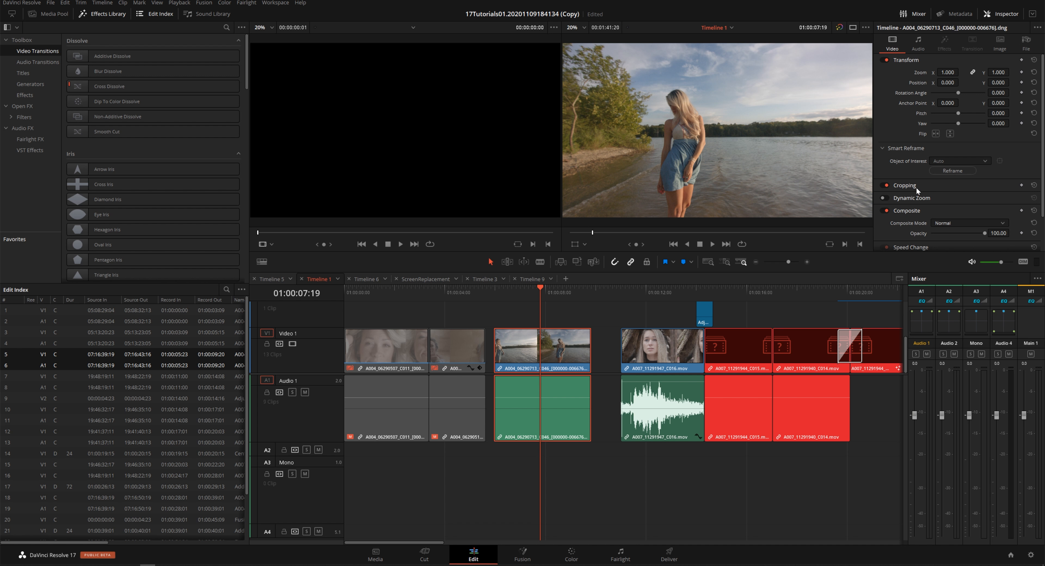
left_click(959, 172)
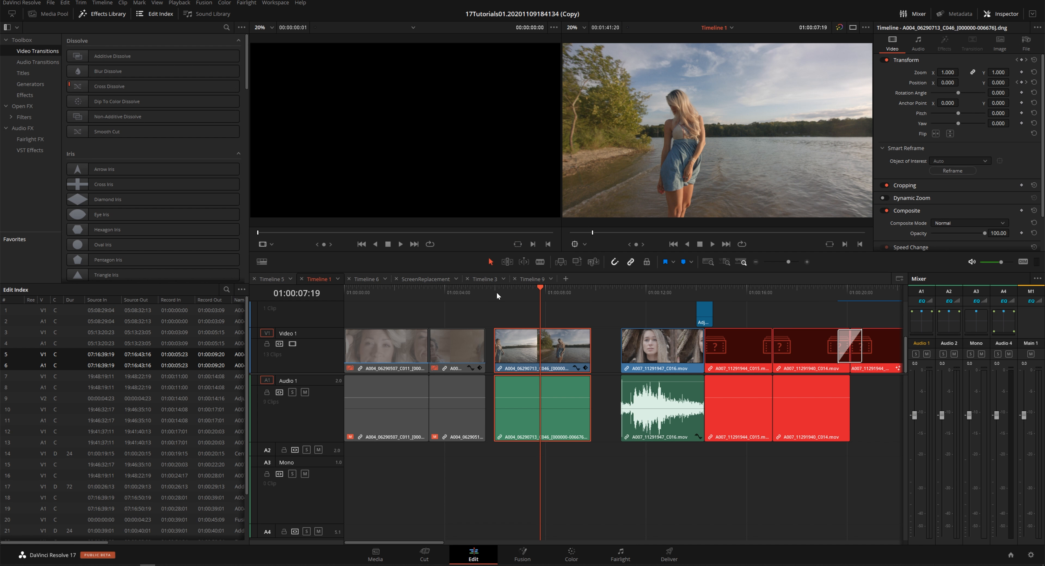
left_click_drag(507, 292, 529, 294)
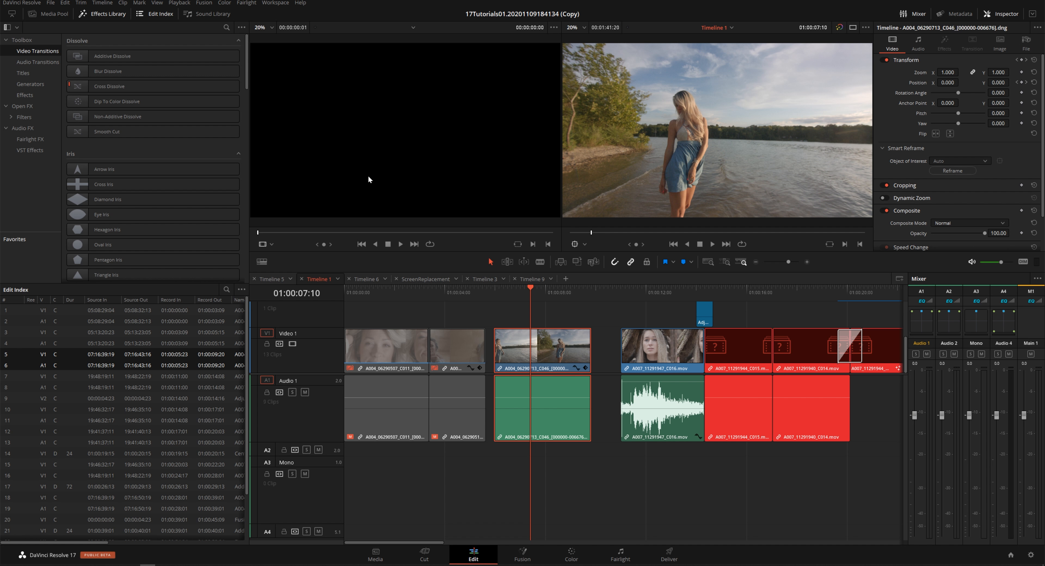
left_click(540, 473)
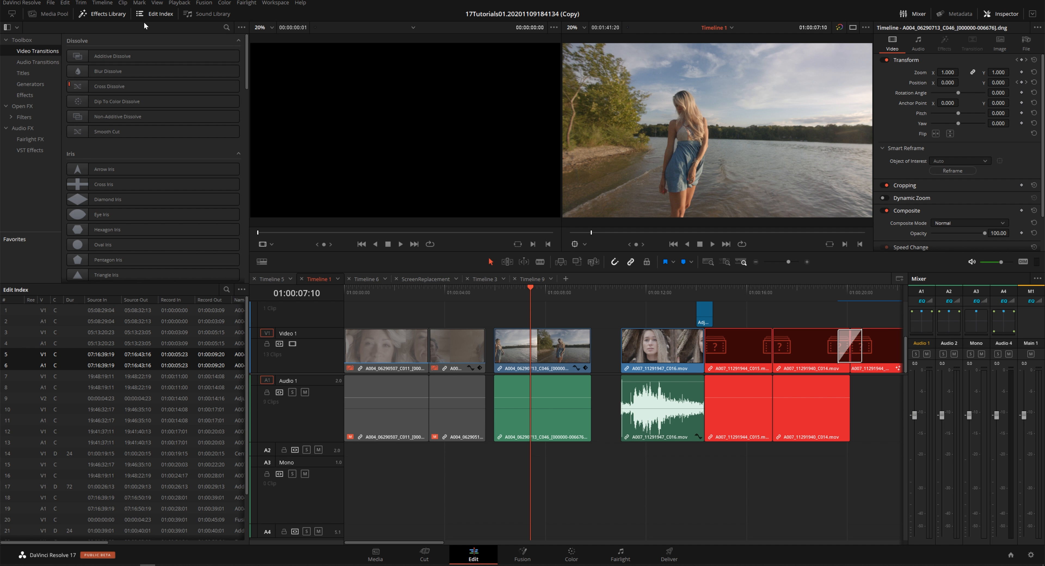
Step: Open the Export Timeline dialog for Timeline 9 in the Media Pool, check the DaVinci Resolve Timeline (*.drt) format, and cancel
left_click(53, 14)
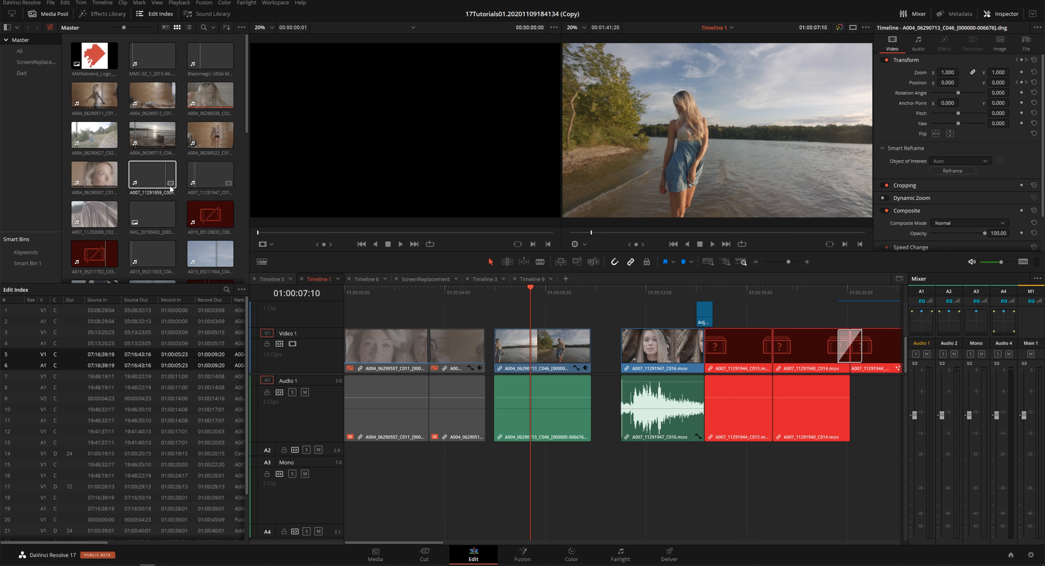
scroll(175, 164, "down", 5)
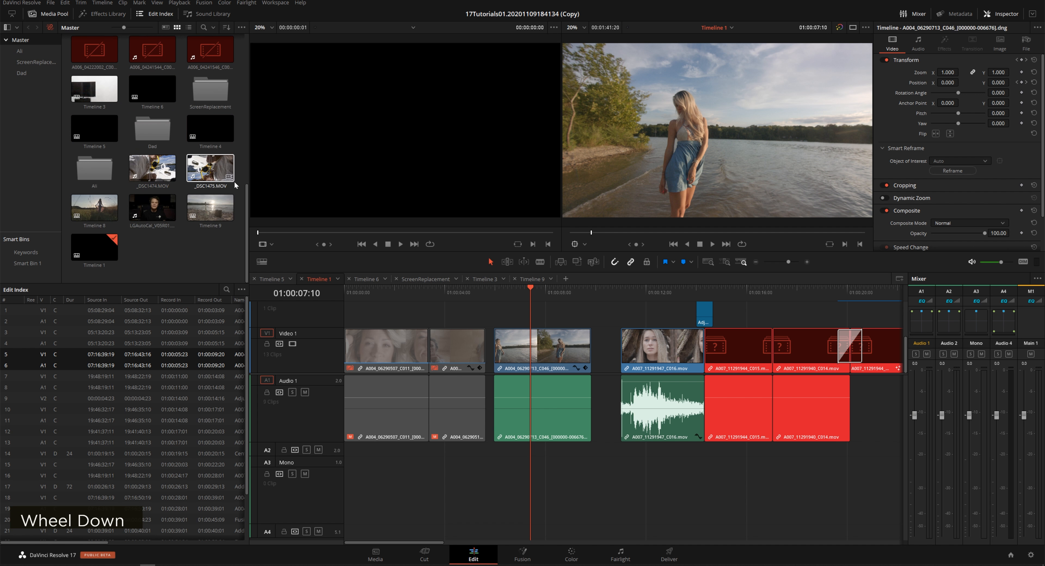
right_click(220, 212)
mouse_move(308, 214)
mouse_move(421, 245)
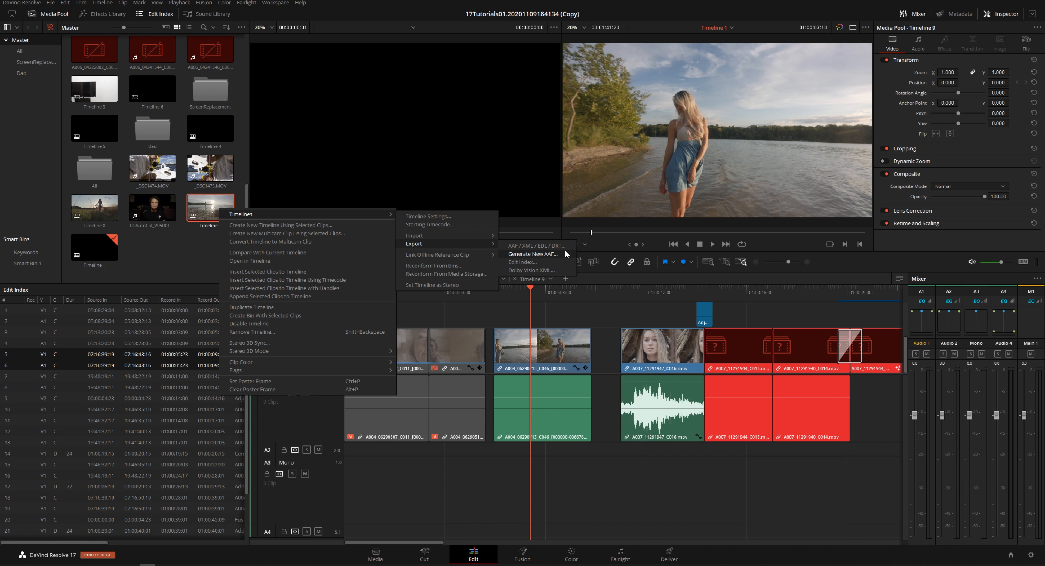
left_click(566, 247)
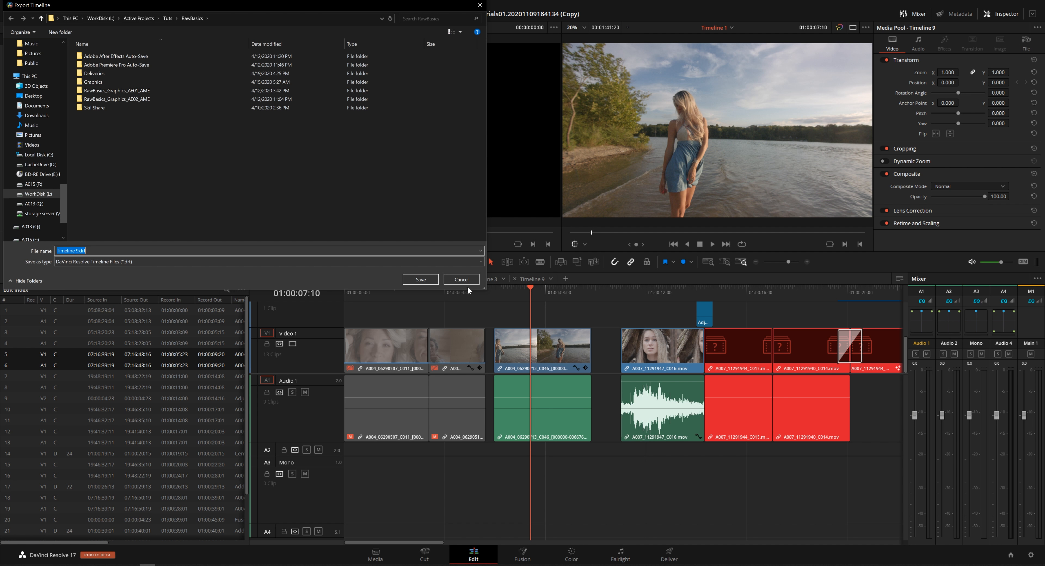
left_click(463, 280)
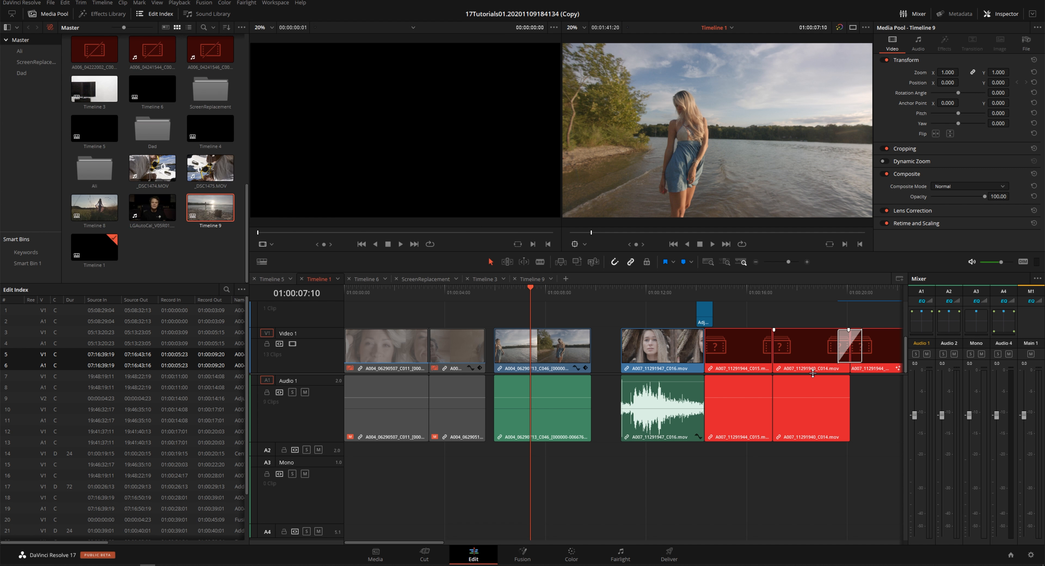